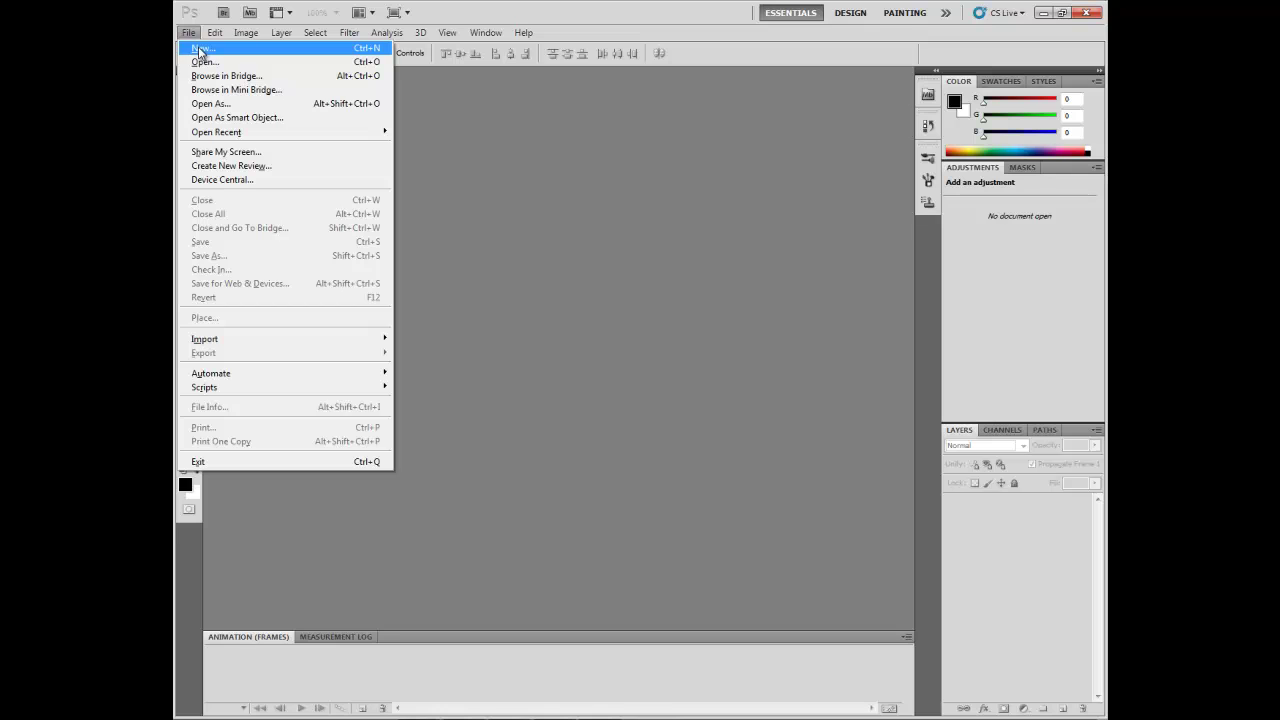
Create a new document 5 pixels wide and 5 pixels high with a transparent background
double_click(594, 256)
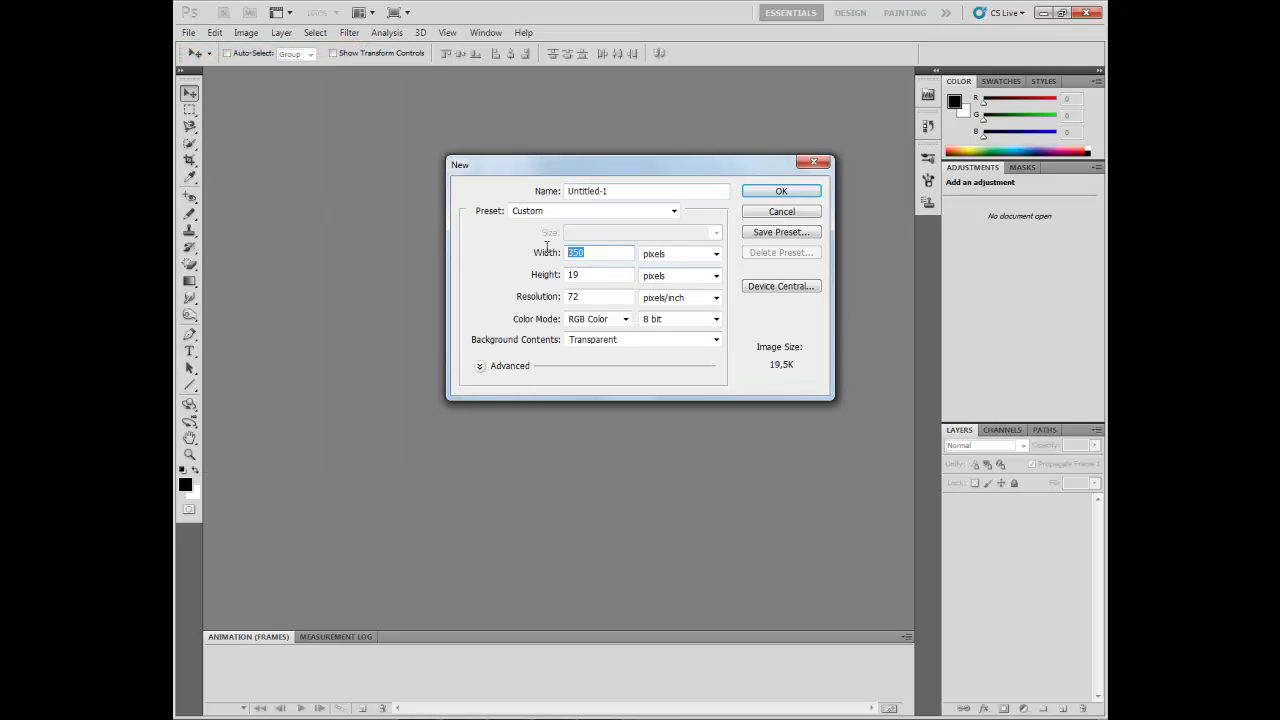
type("5")
double_click(578, 274)
type("5")
left_click(781, 191)
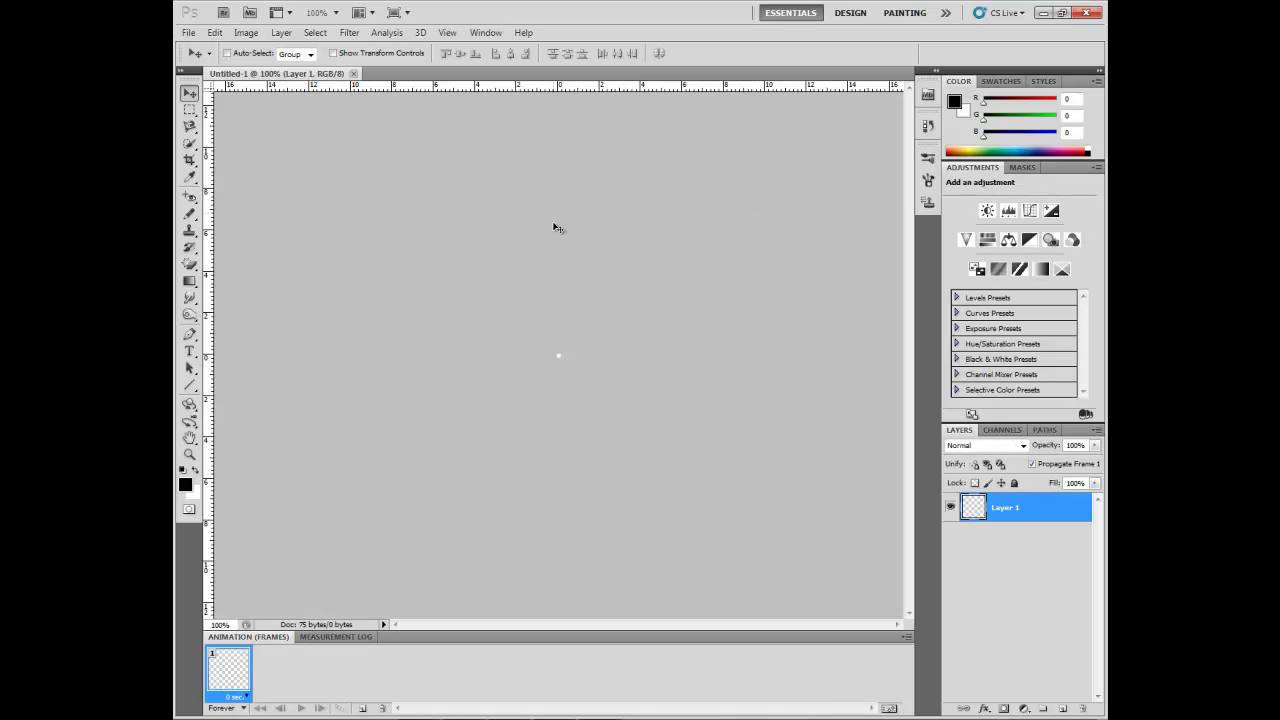
Draw a 1-pixel black diagonal line from the lower-left to the upper-right corner of the canvas with the Pencil tool
left_click(314, 13)
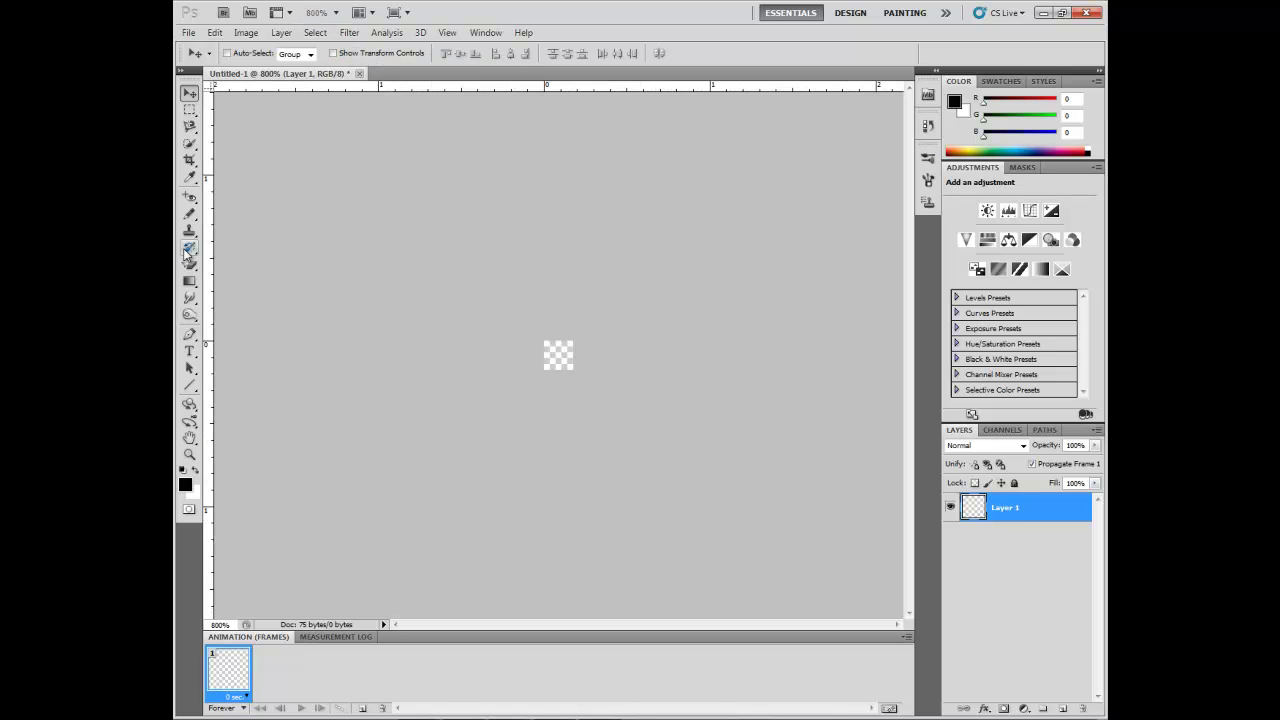
left_click(190, 213)
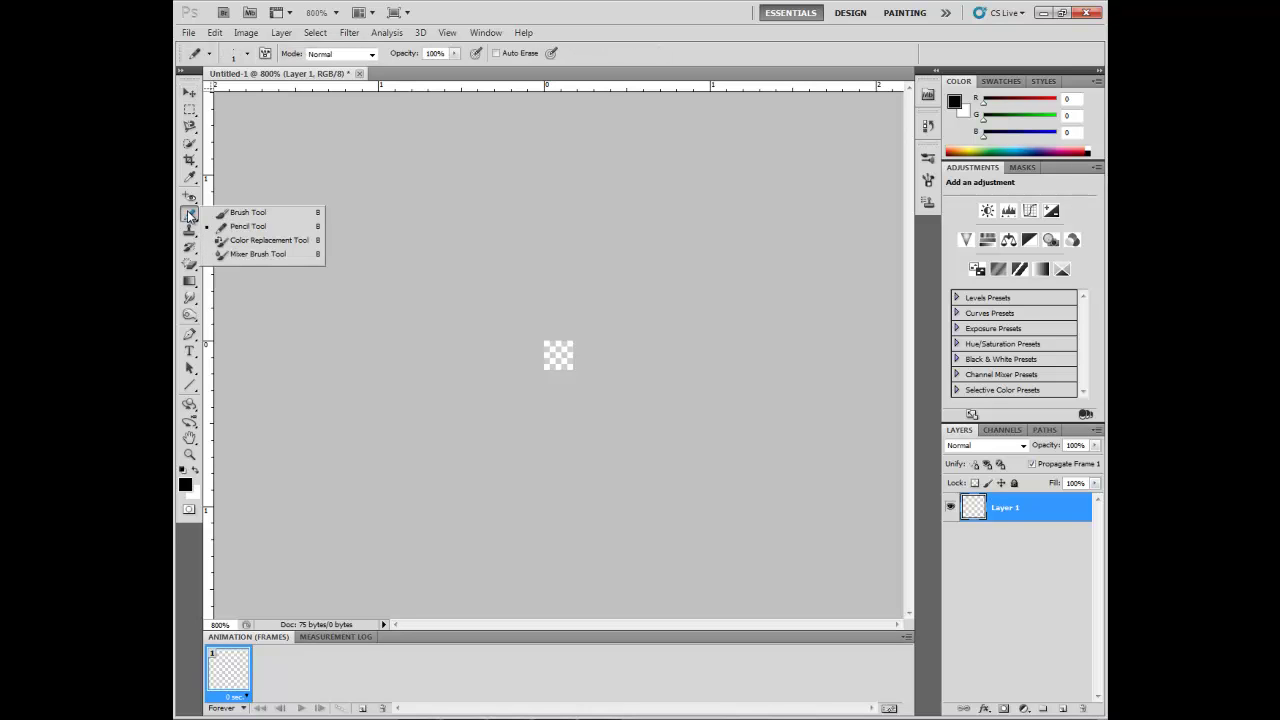
left_click(248, 226)
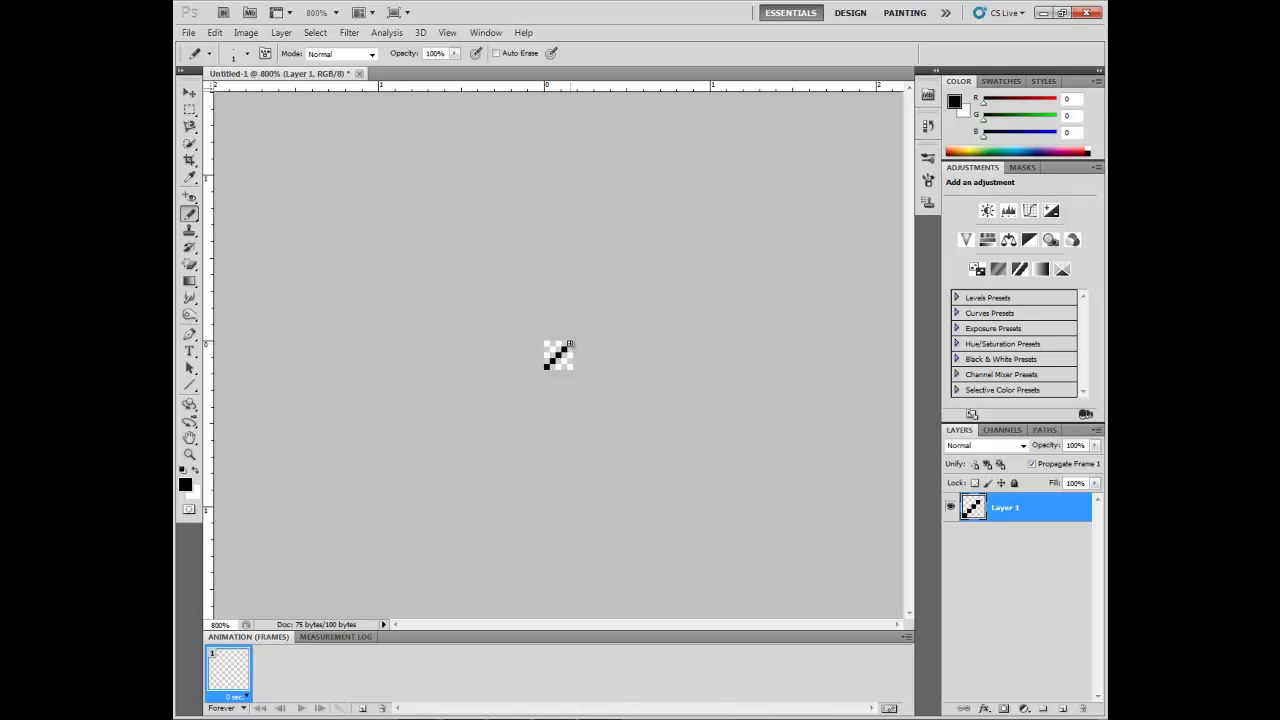
left_click(191, 93)
Try to define the diagonal line as a pattern, and close the document without saving
left_click(218, 33)
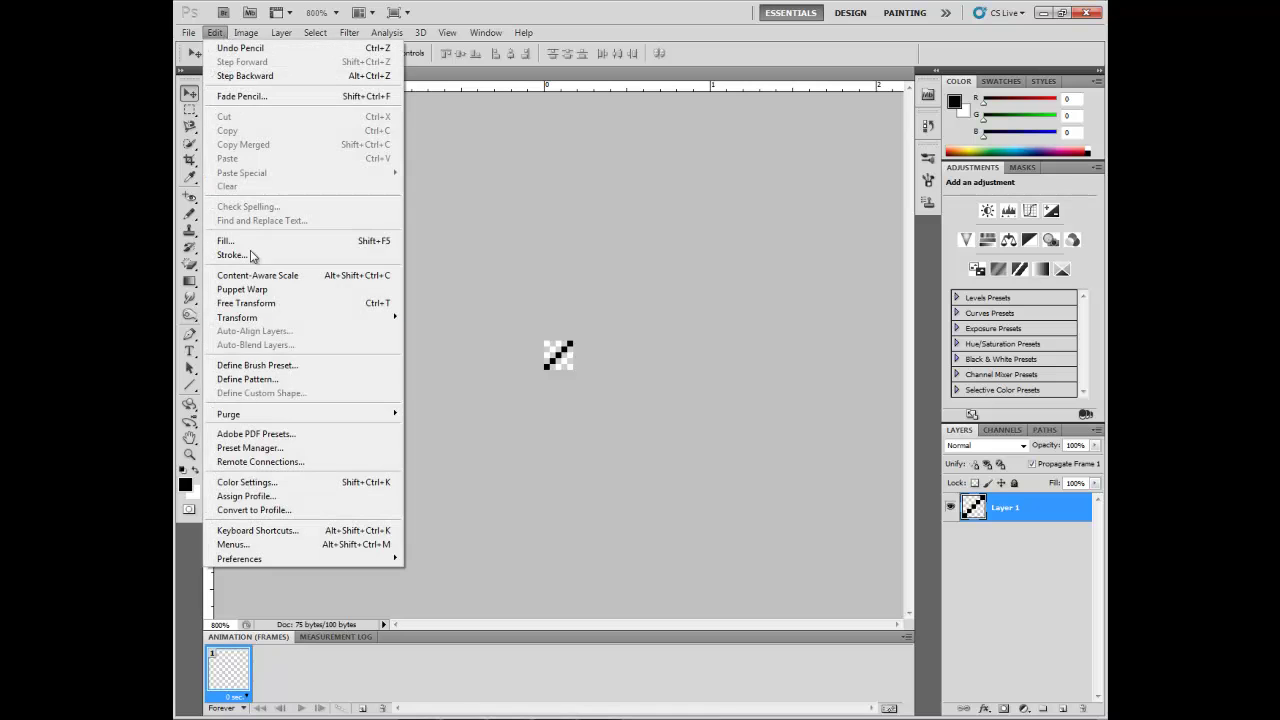
left_click(286, 382)
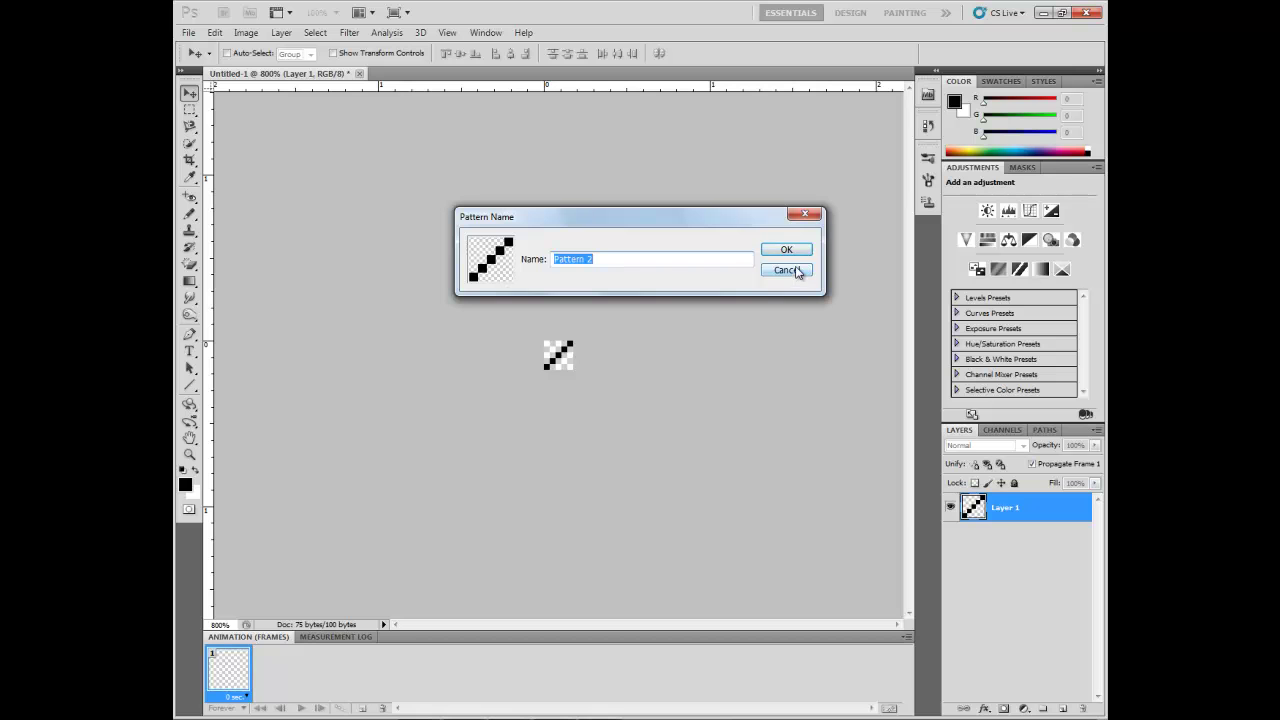
left_click(795, 274)
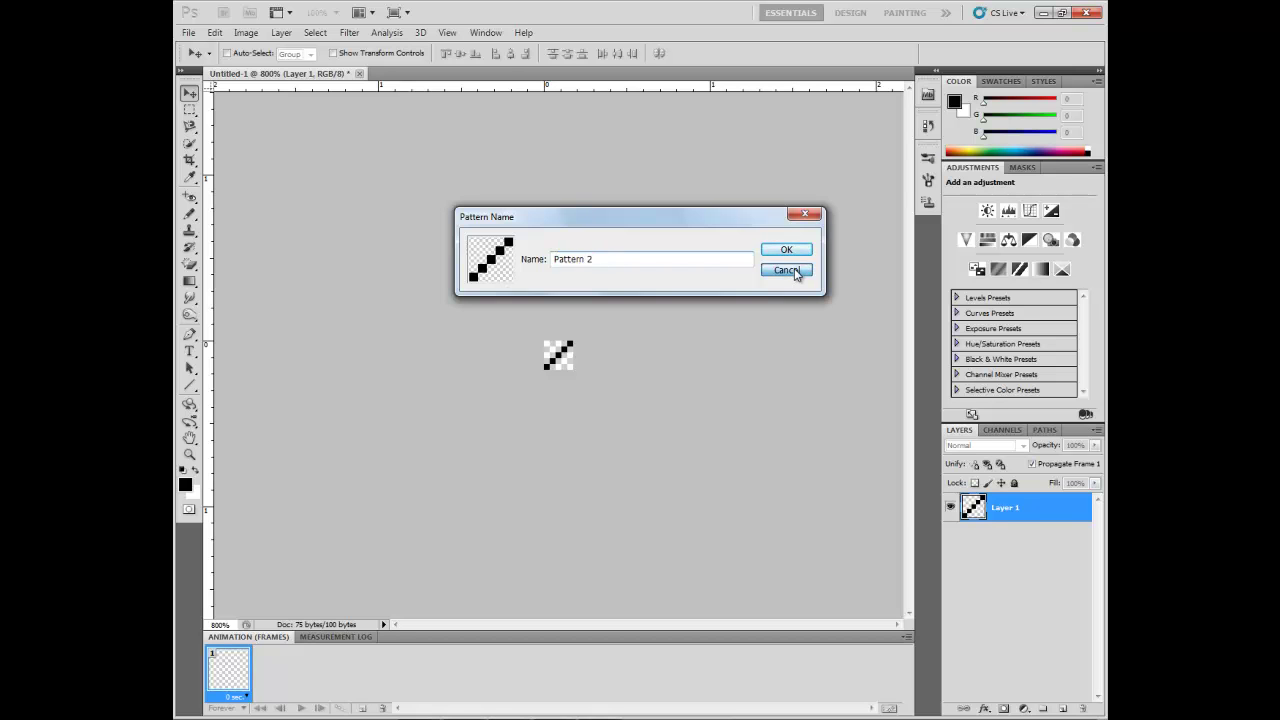
left_click(360, 74)
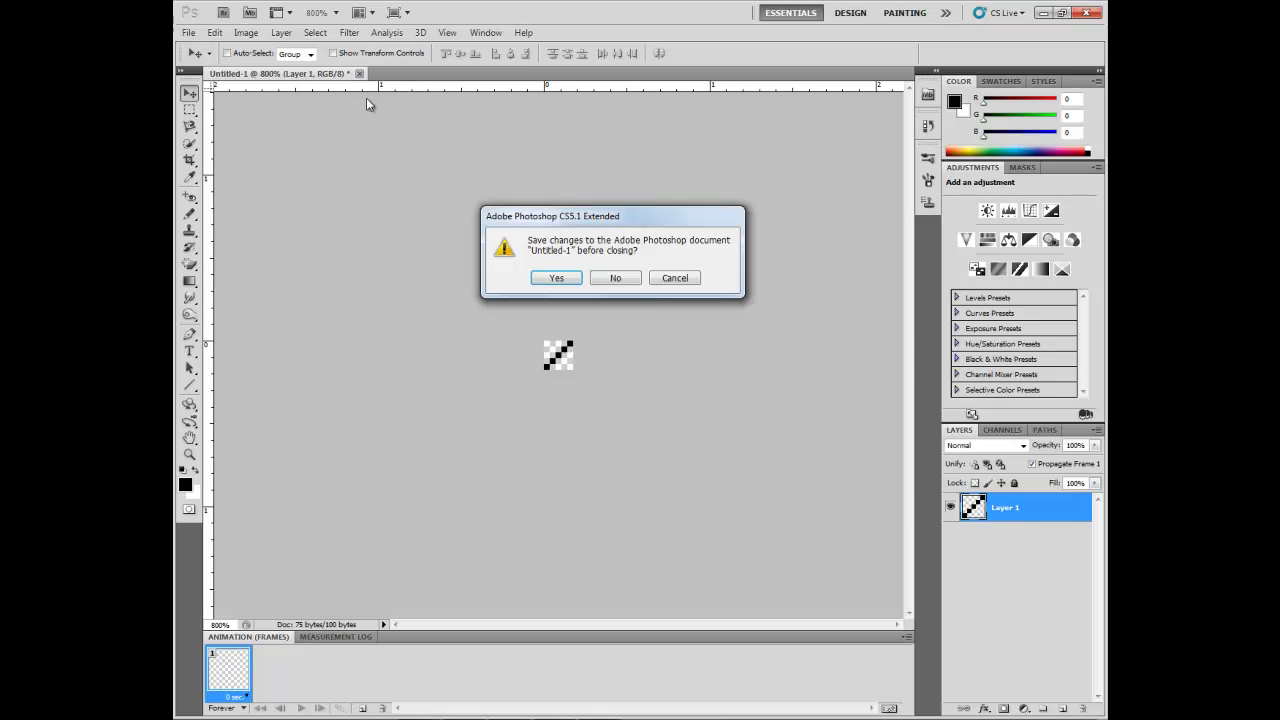
left_click(616, 278)
Create a new document 350 pixels wide and 19 pixels high with a transparent background
left_click(188, 32)
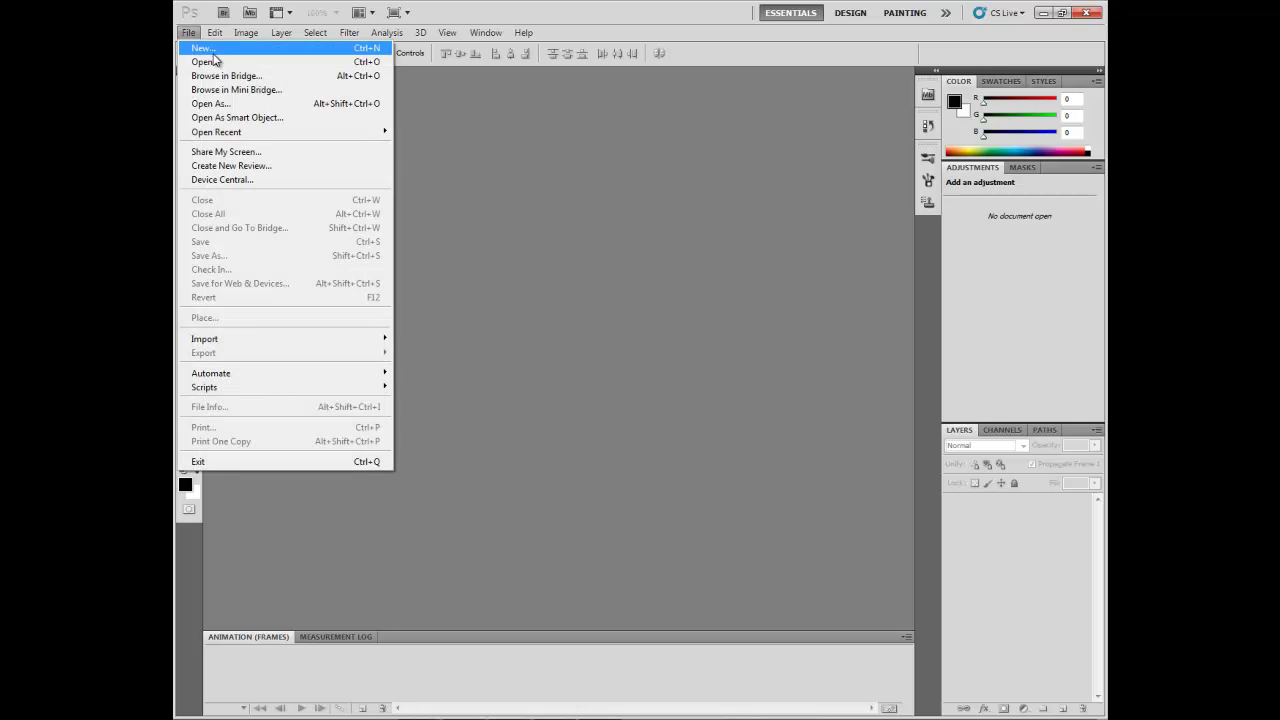
left_click(210, 50)
double_click(572, 253)
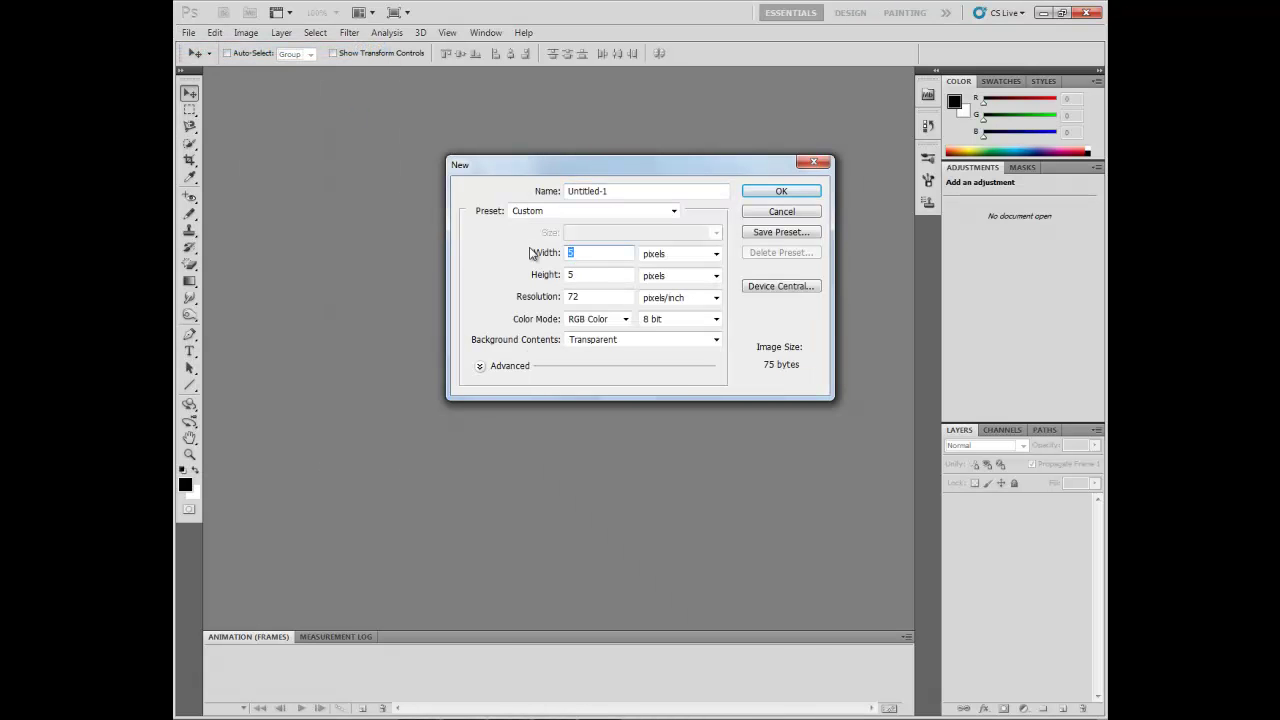
type("350")
key("Tab")
key("Tab")
type("19")
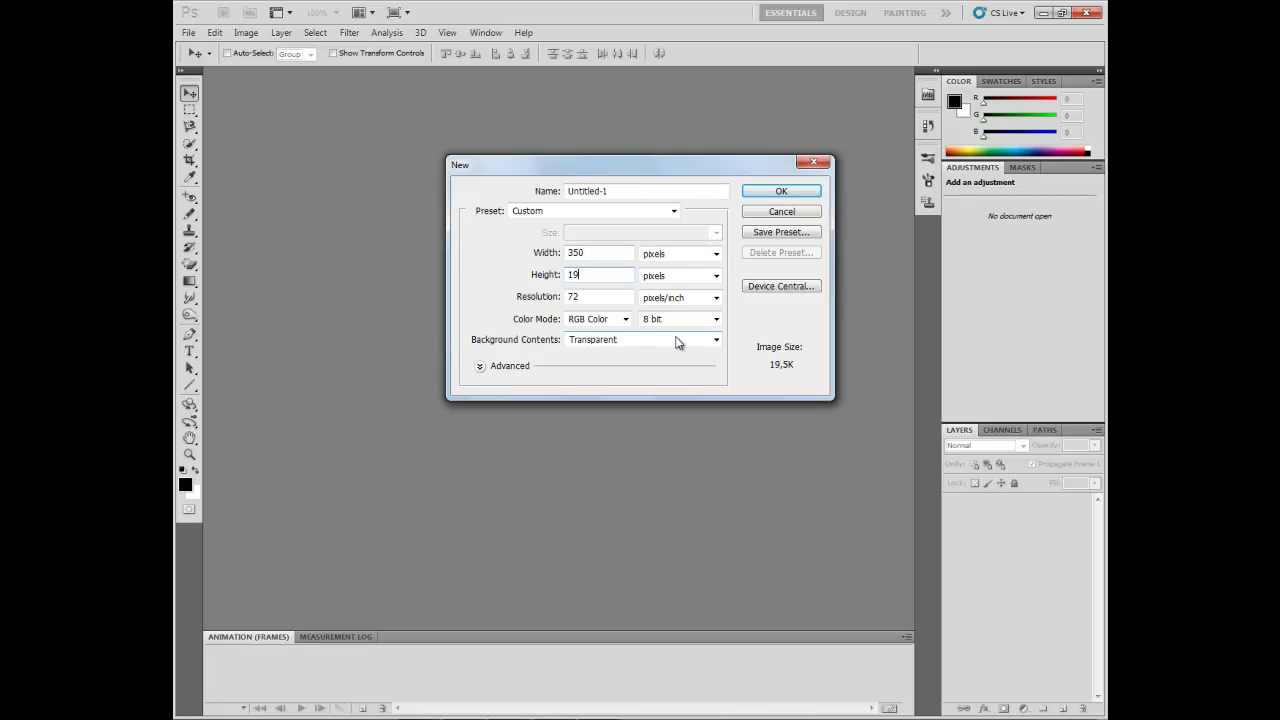
left_click(772, 194)
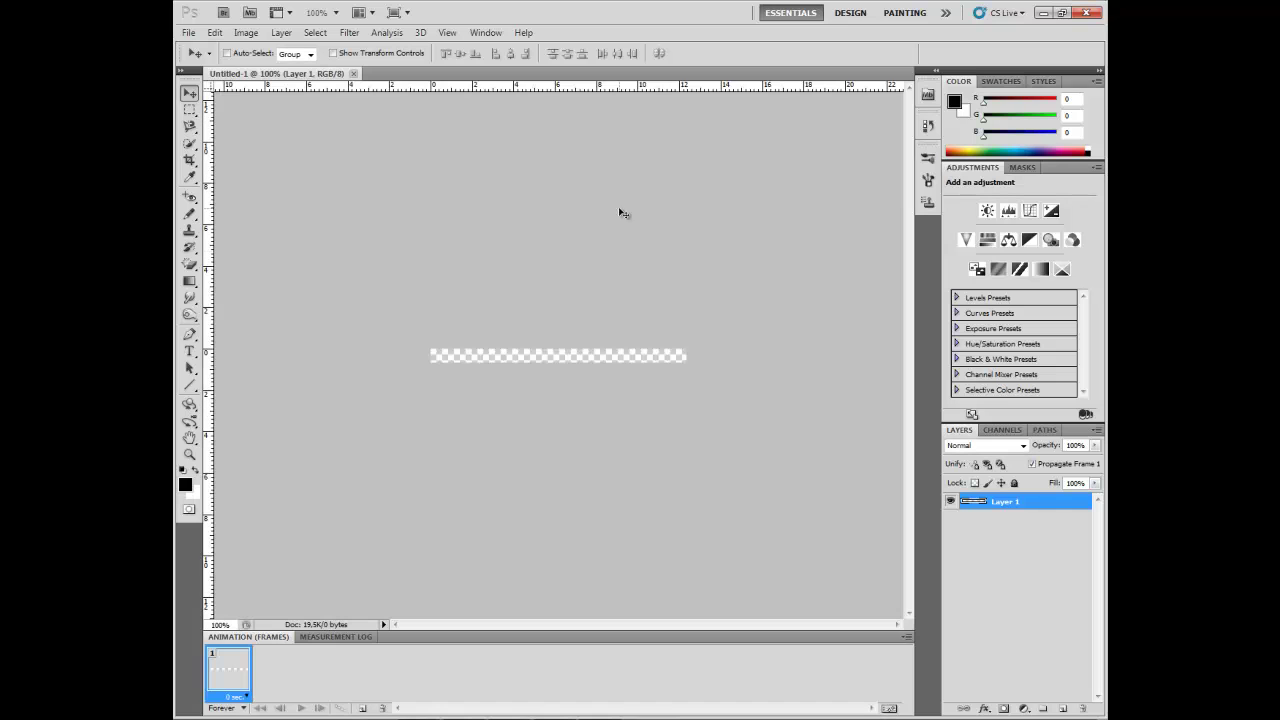
Fill the bar with a vertical black-to-red linear gradient, with red along its upper edge and black along its lower edge
left_click(190, 283)
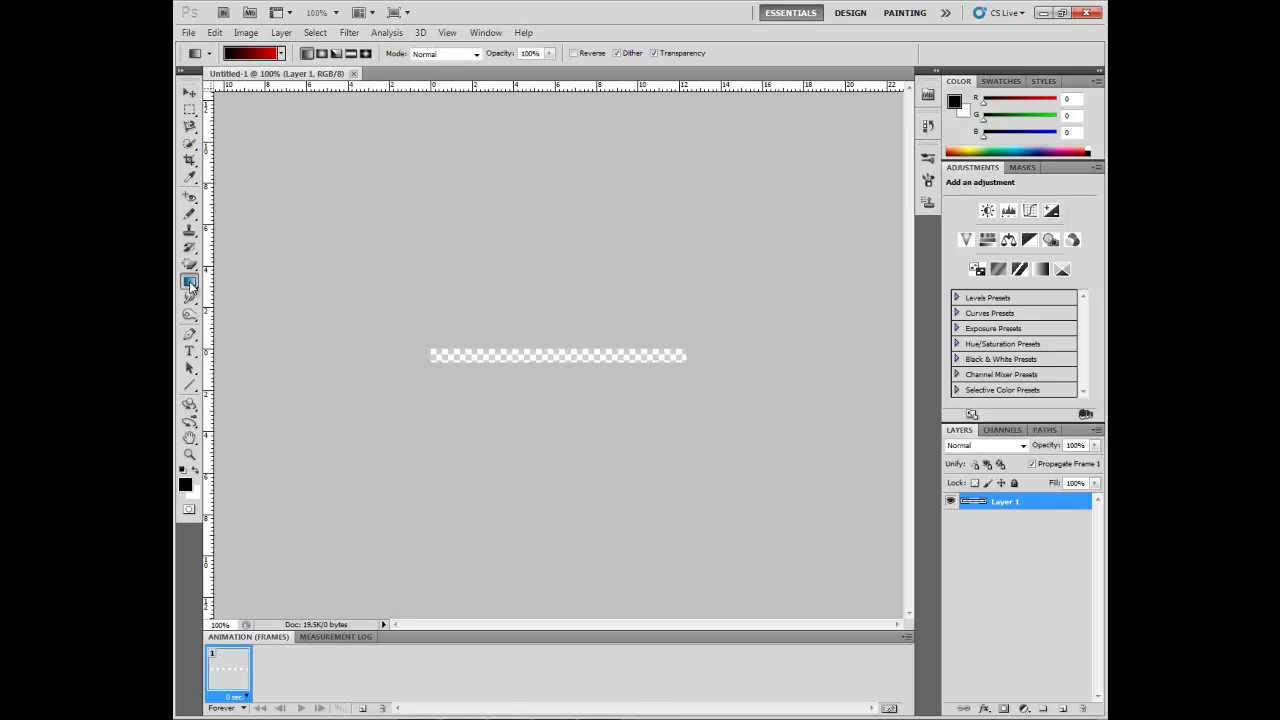
left_click(265, 56)
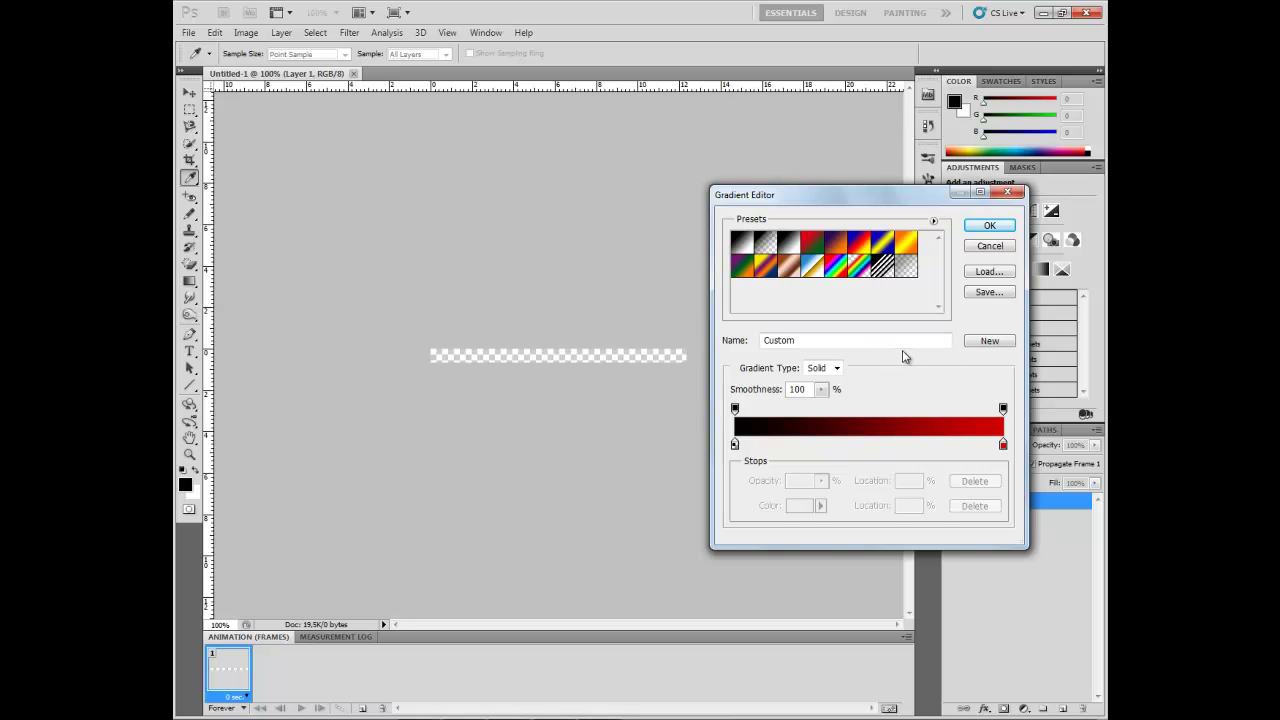
left_click(976, 231)
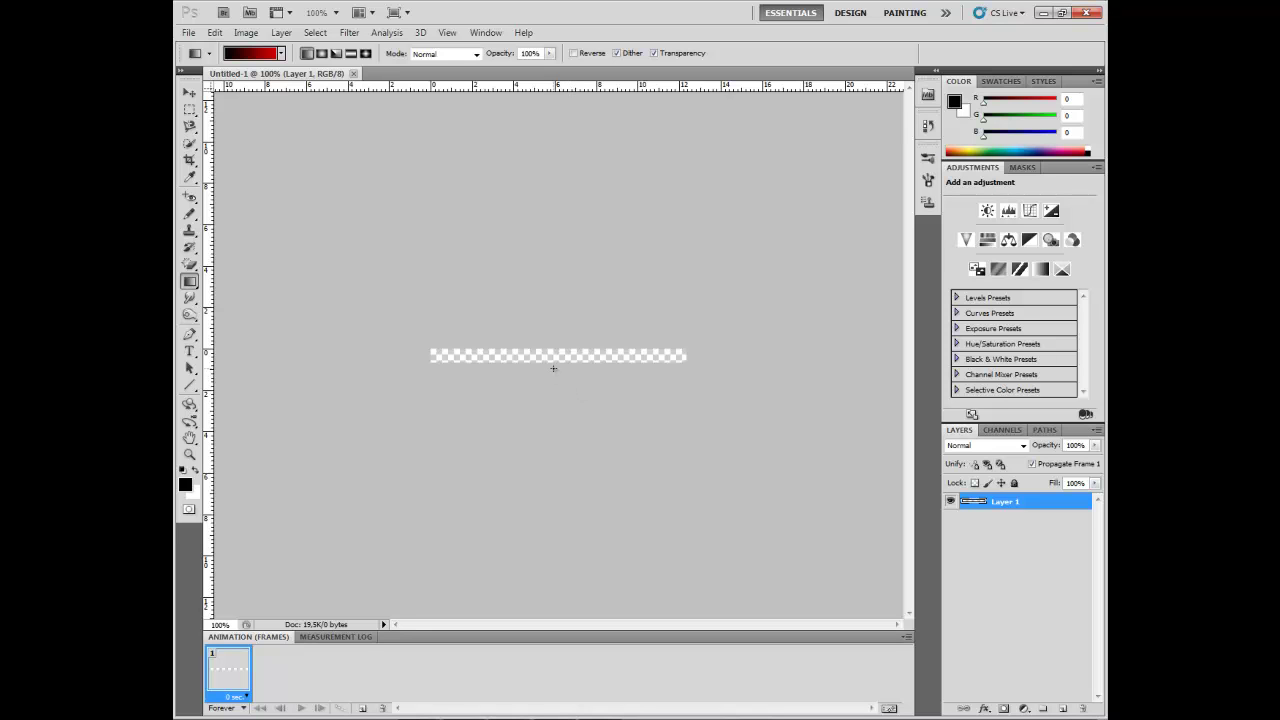
left_click_drag(553, 345, 553, 360)
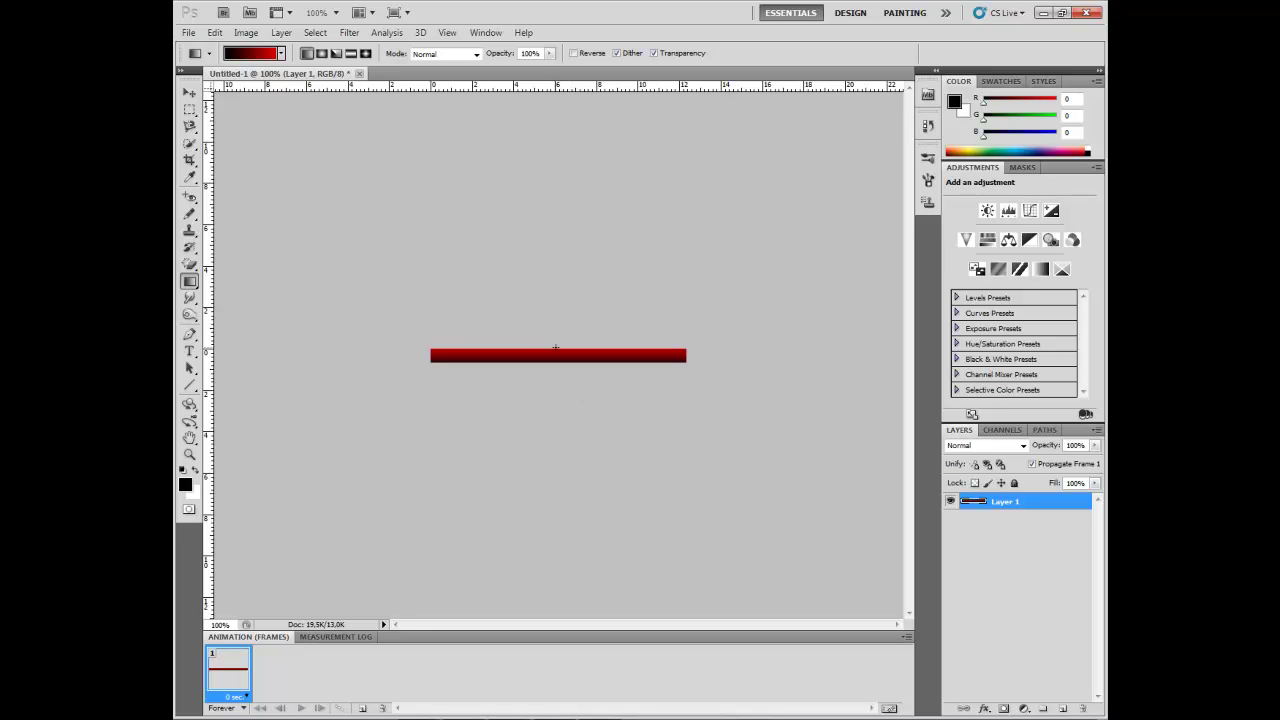
key("ctrl+z")
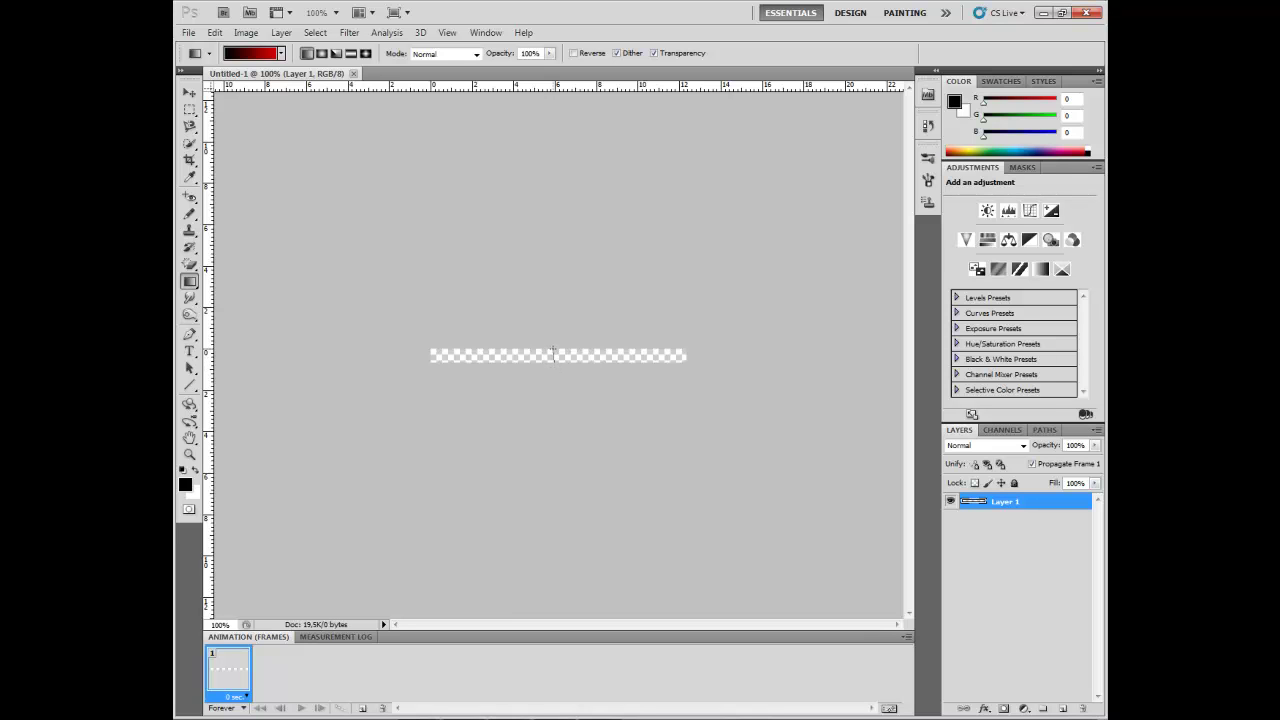
key("ctrl+z")
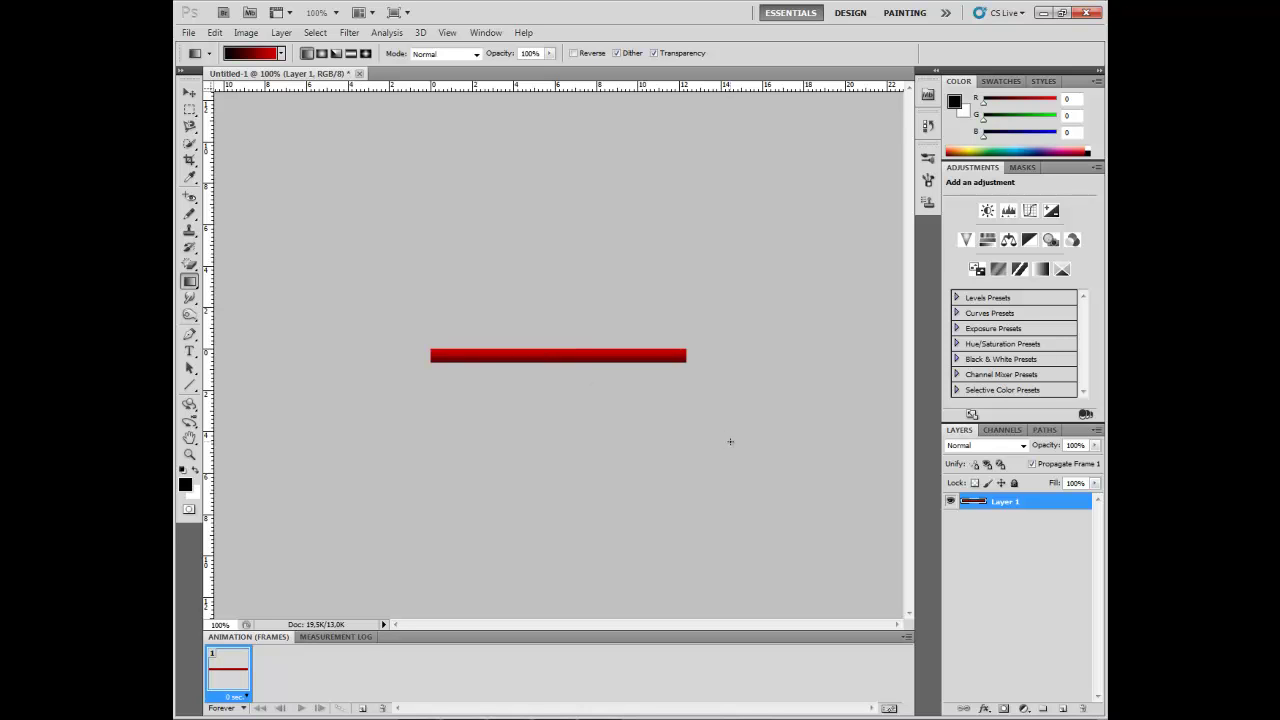
Add a Pattern Overlay to the bar layer using the black diagonal line pattern at about 10% opacity
right_click(996, 501)
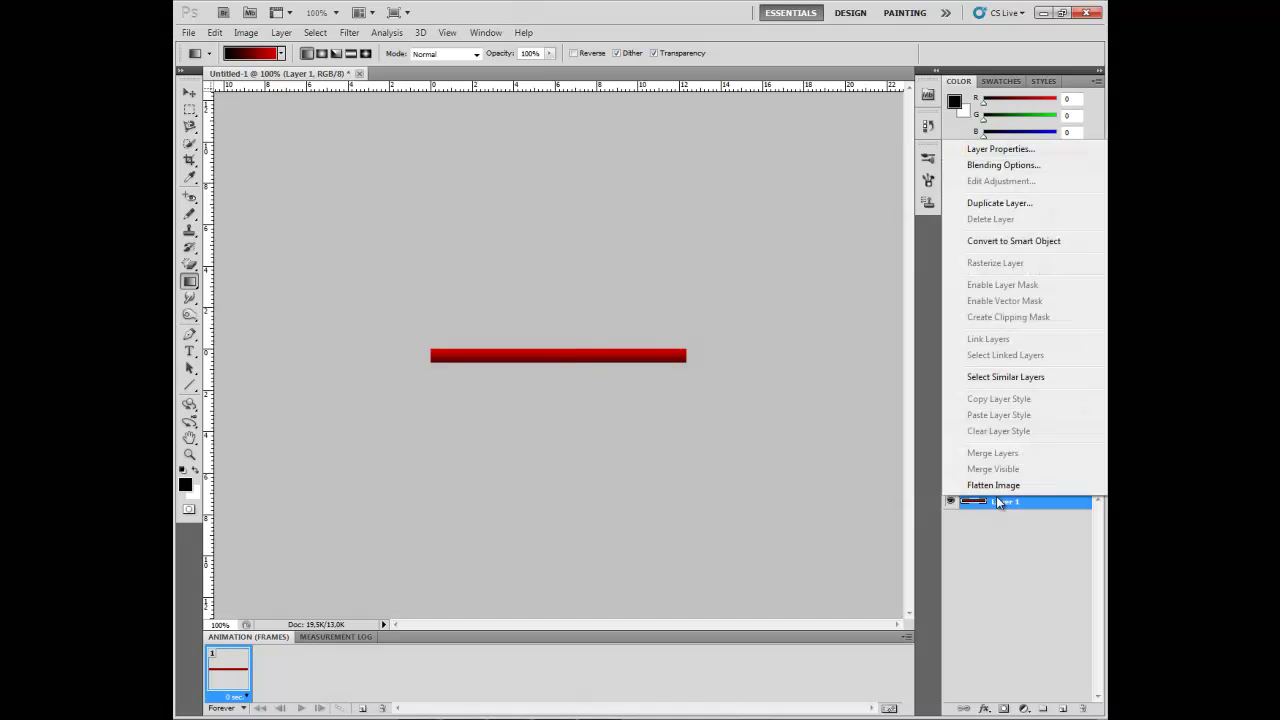
left_click(985, 170)
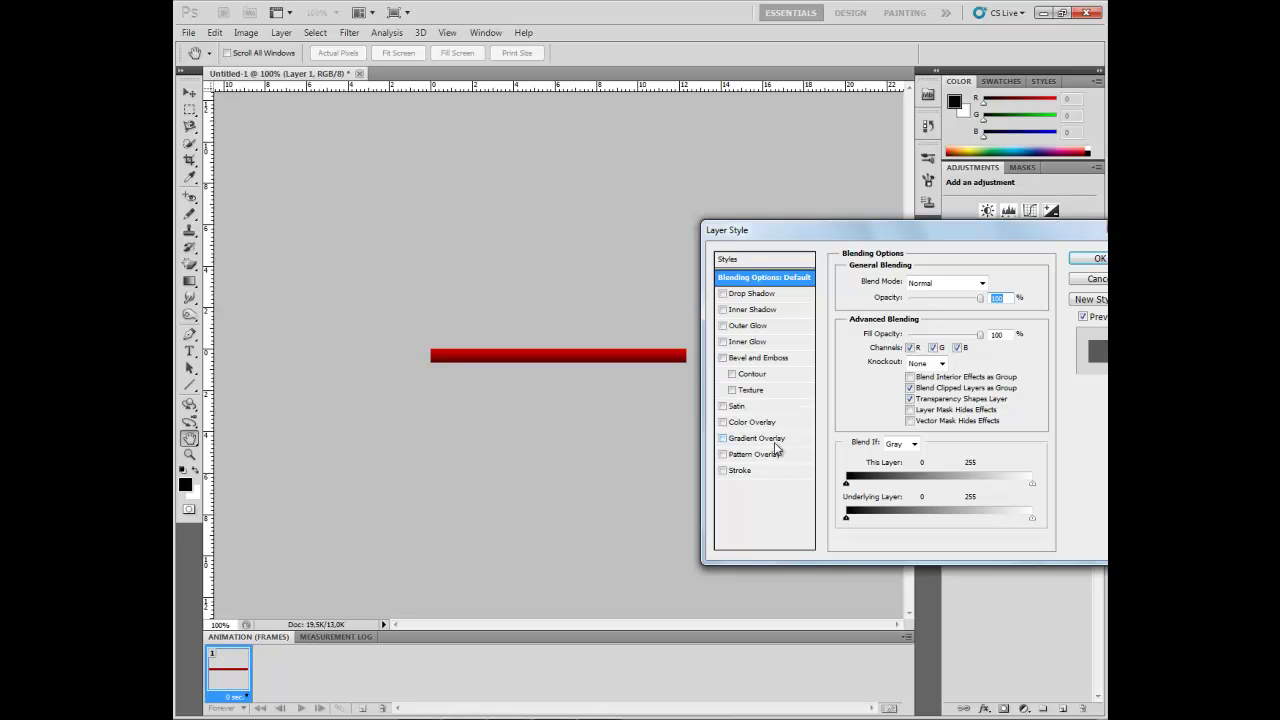
left_click(751, 455)
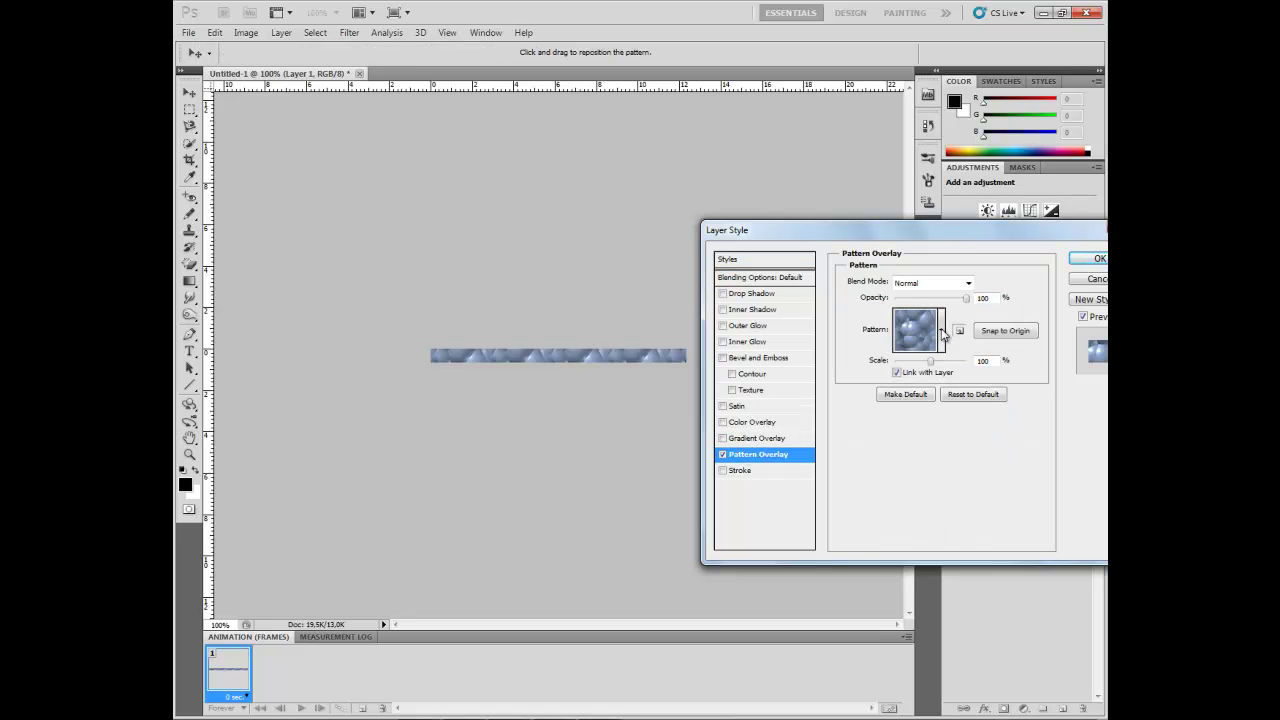
left_click(942, 334)
left_click(894, 376)
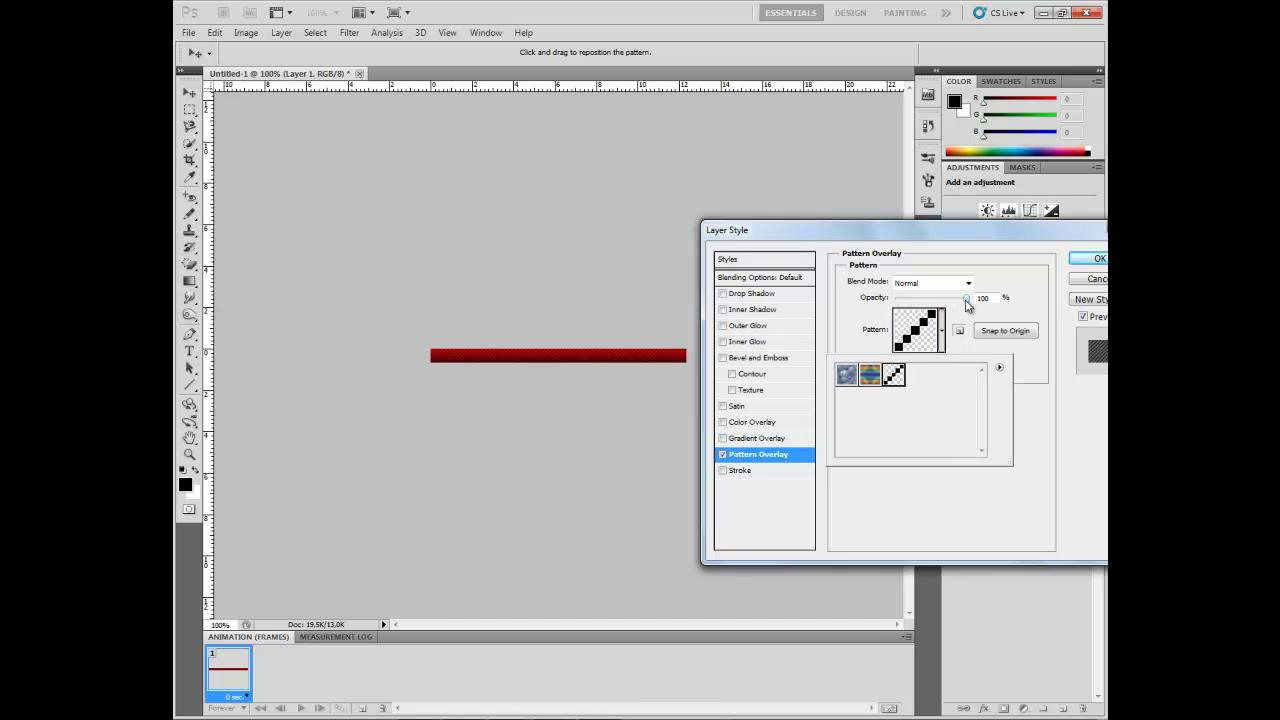
left_click_drag(966, 299, 902, 301)
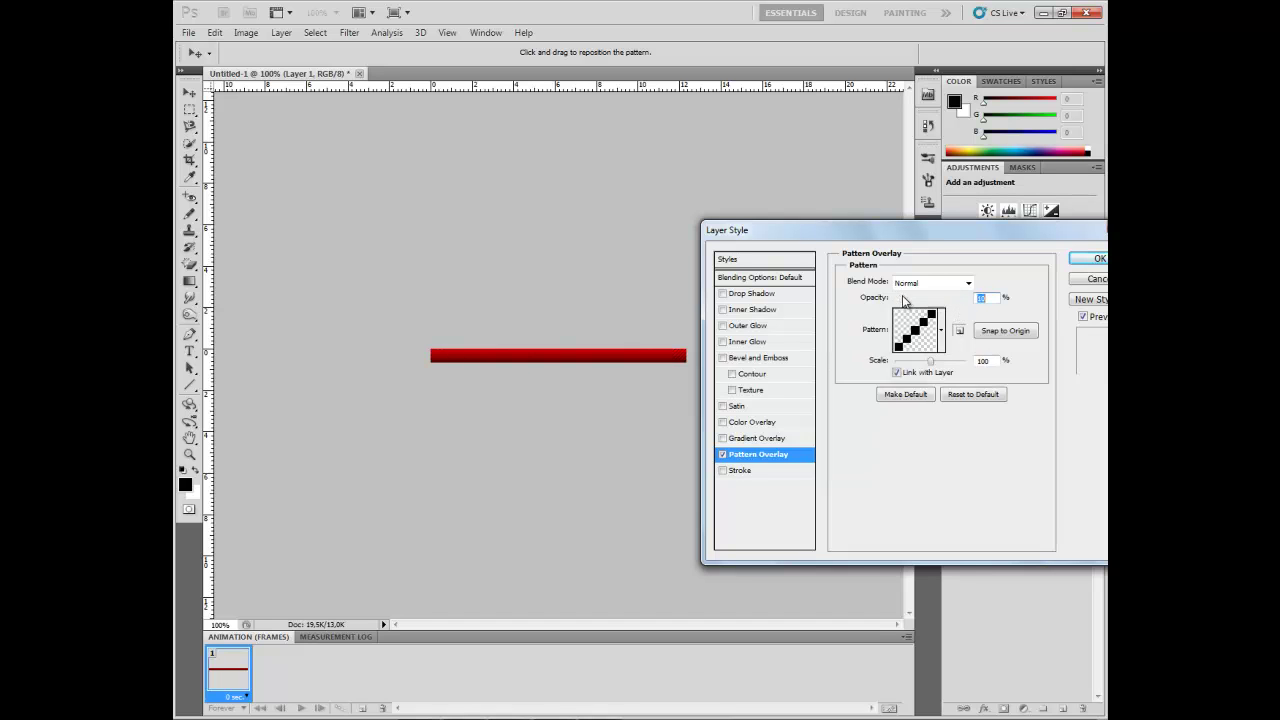
left_click(1099, 262)
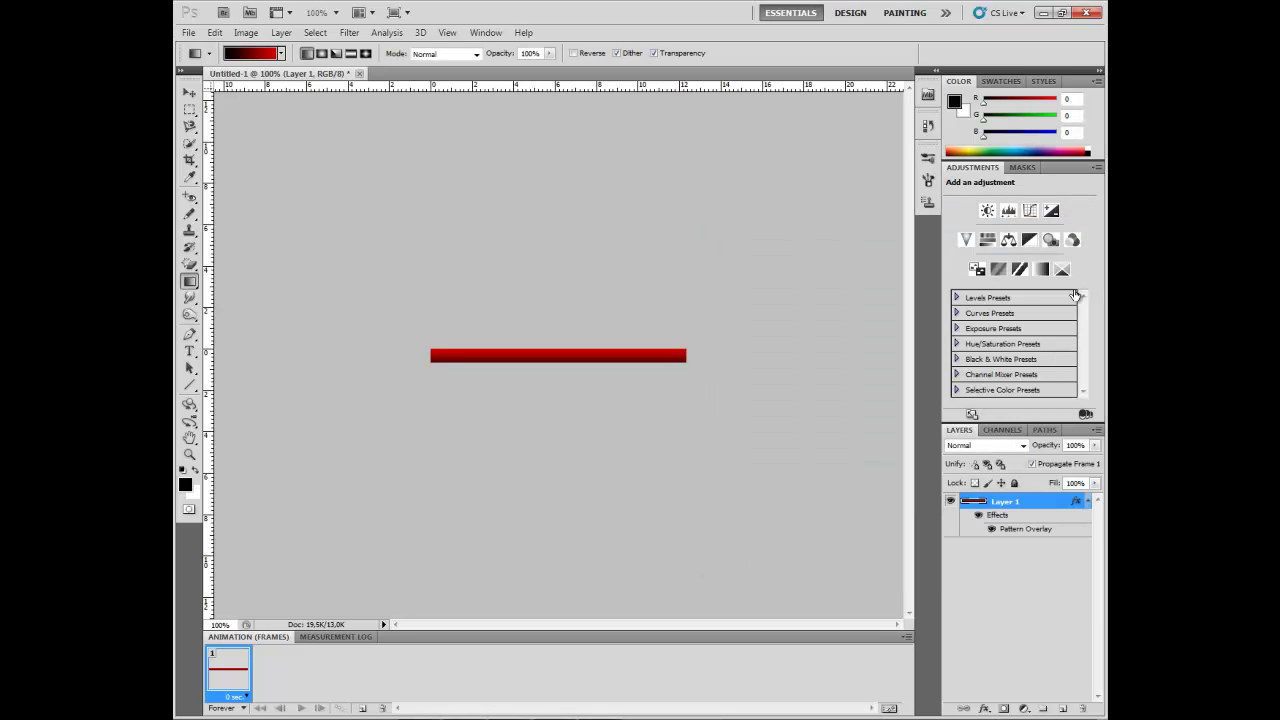
Try a Bevel and Emboss effect with reduced depth on the bar layer, and remove it again
right_click(1000, 502)
left_click(962, 172)
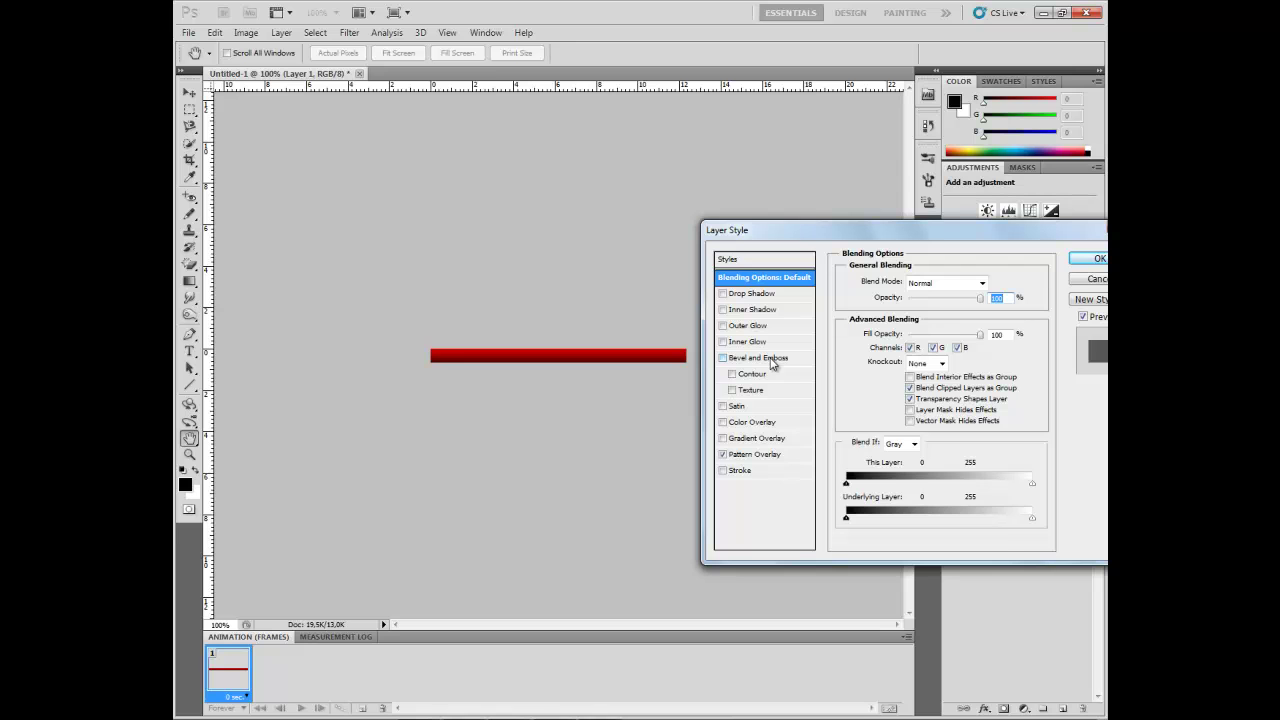
left_click(771, 361)
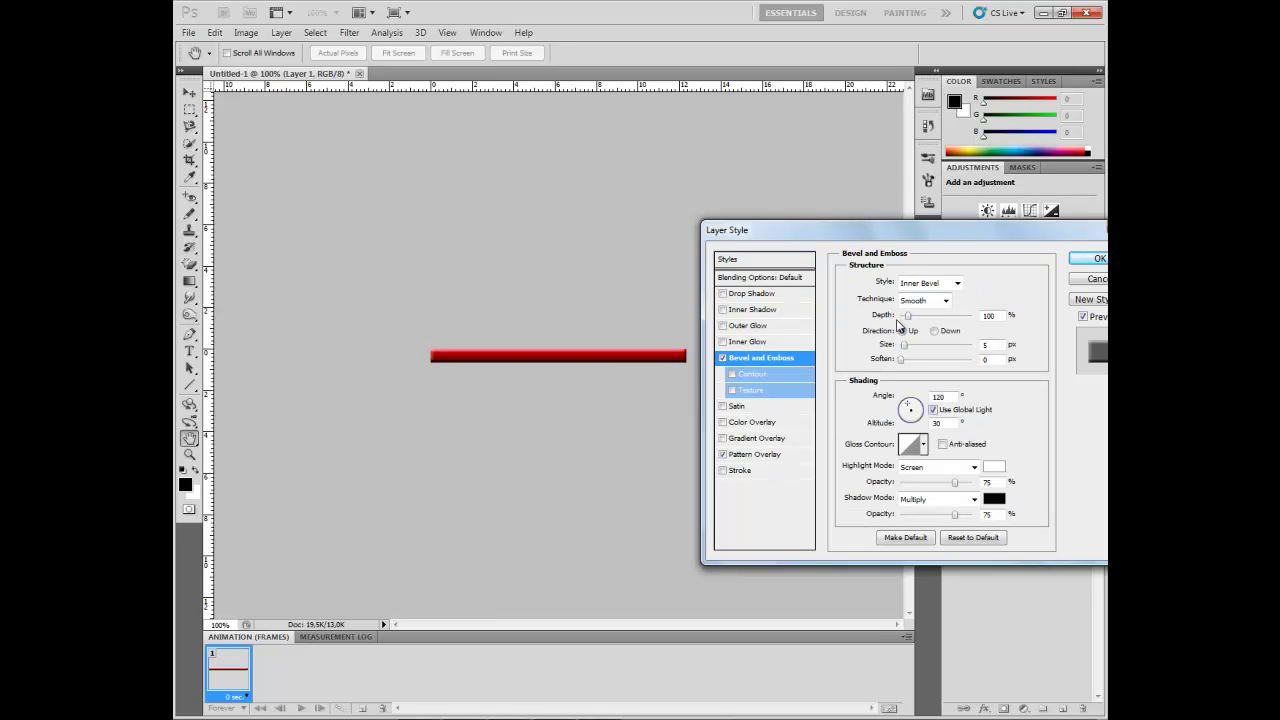
left_click_drag(907, 316, 904, 318)
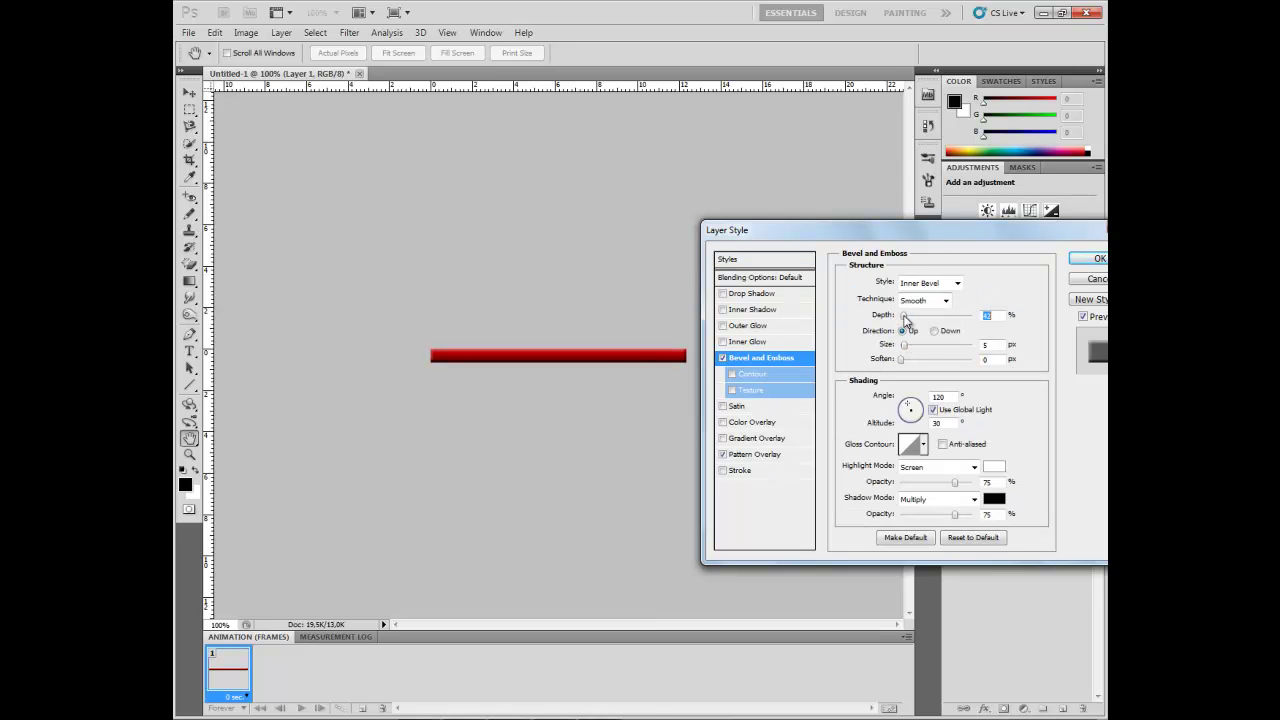
left_click(723, 358)
left_click(1082, 261)
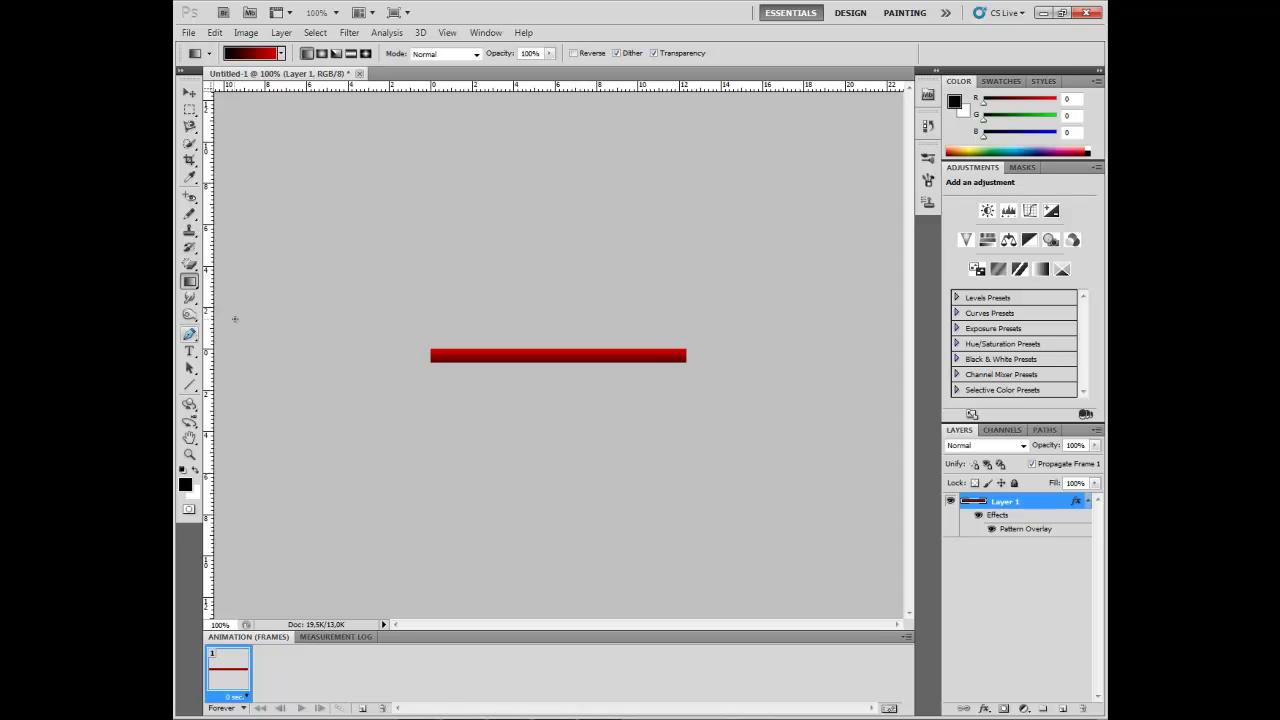
Add the text "ZoomFx" in Arial Bold, 30 pt, near the left end of the red bar
left_click(189, 351)
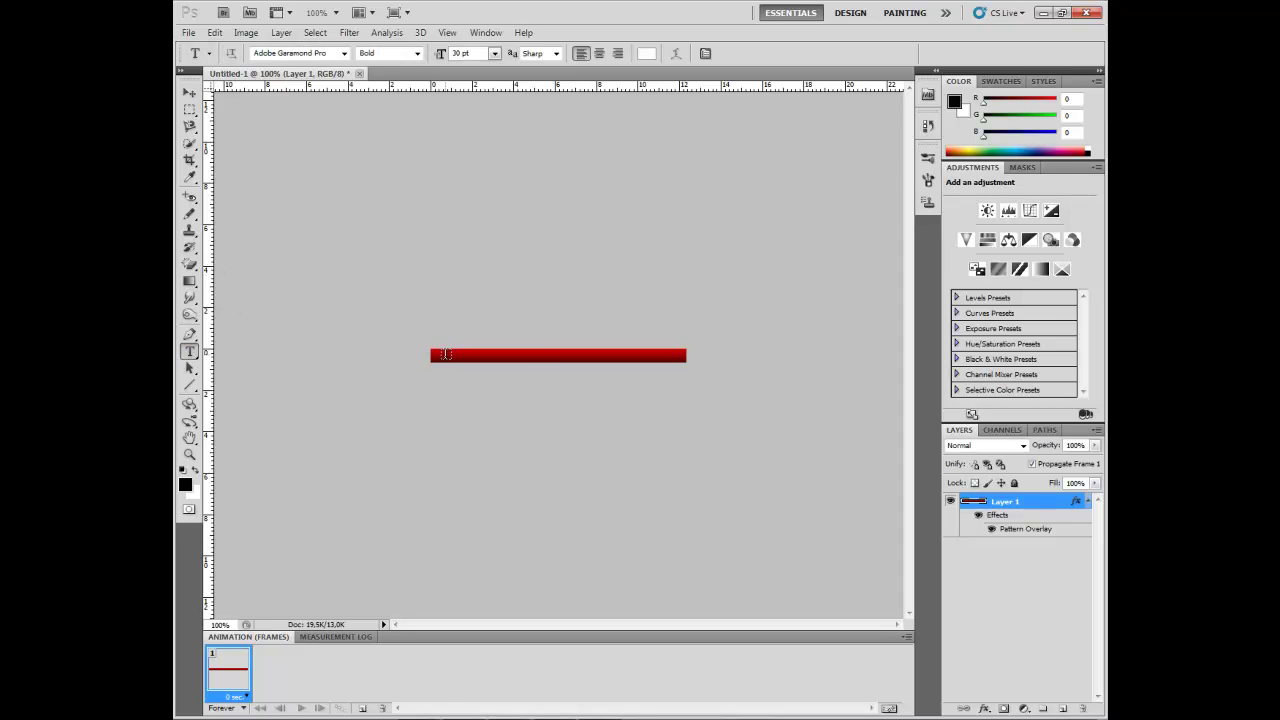
left_click(447, 355)
left_click(344, 53)
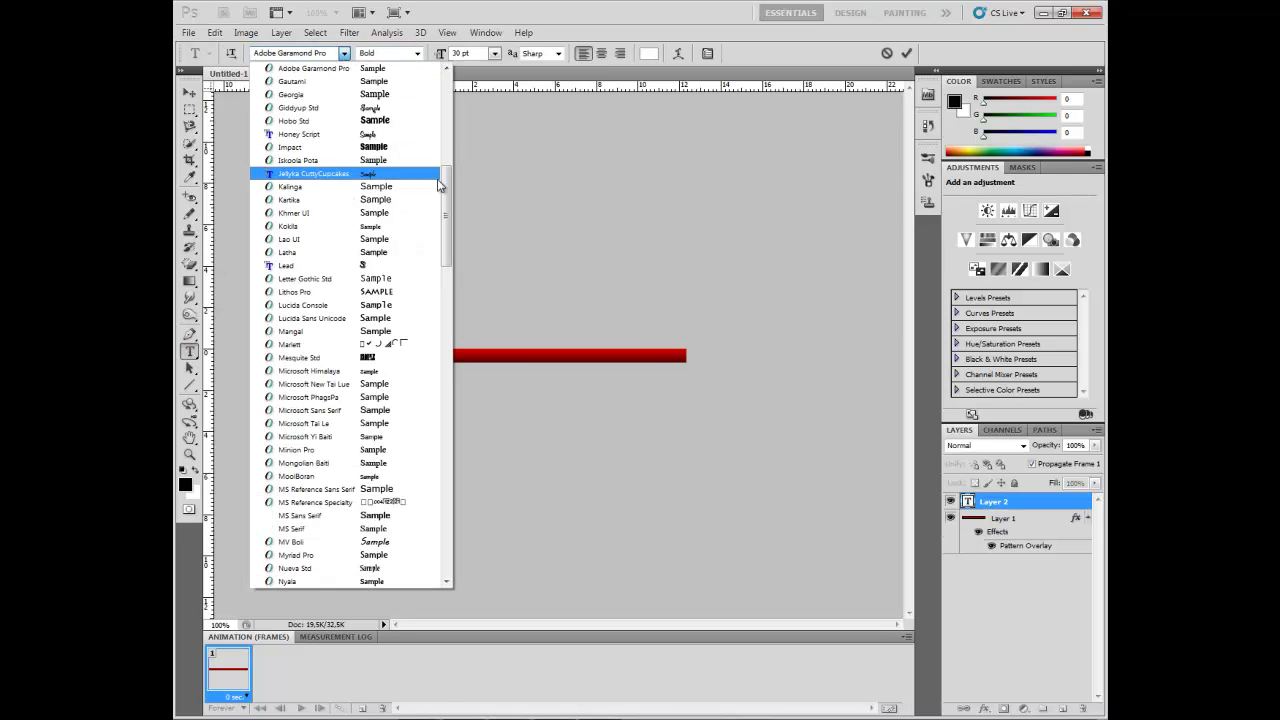
left_click_drag(447, 199, 447, 107)
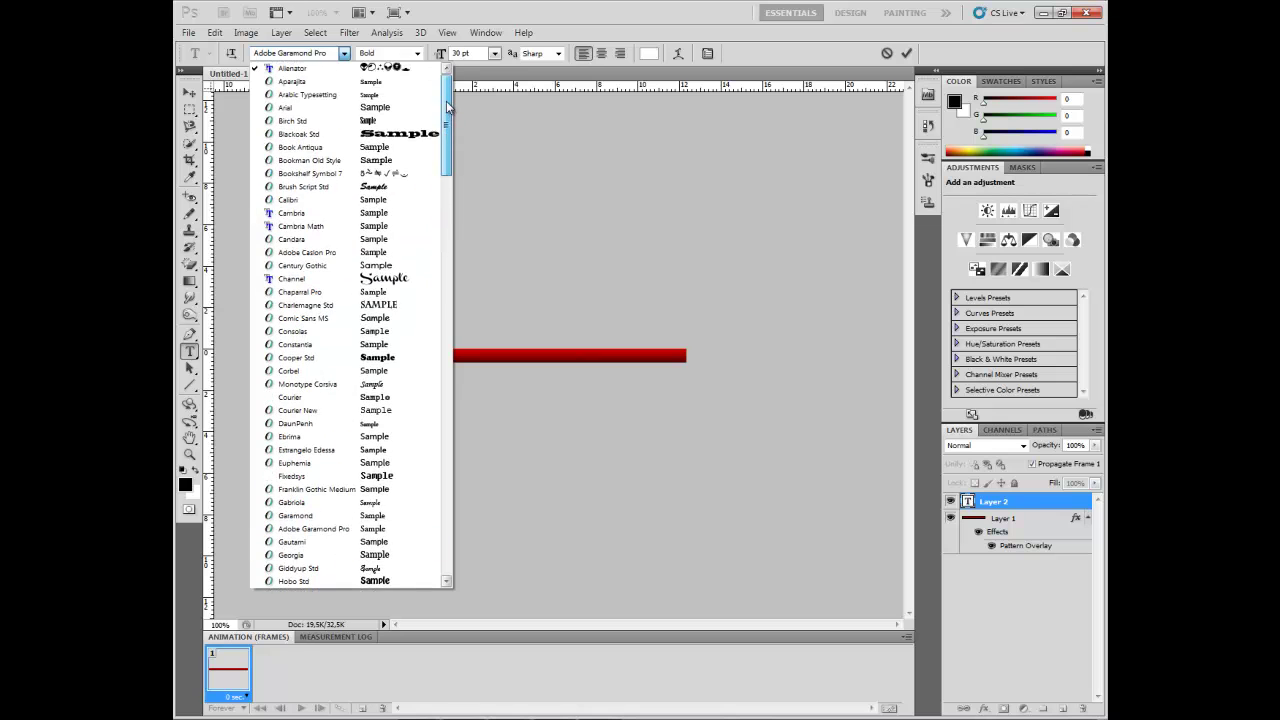
left_click(355, 108)
left_click(416, 53)
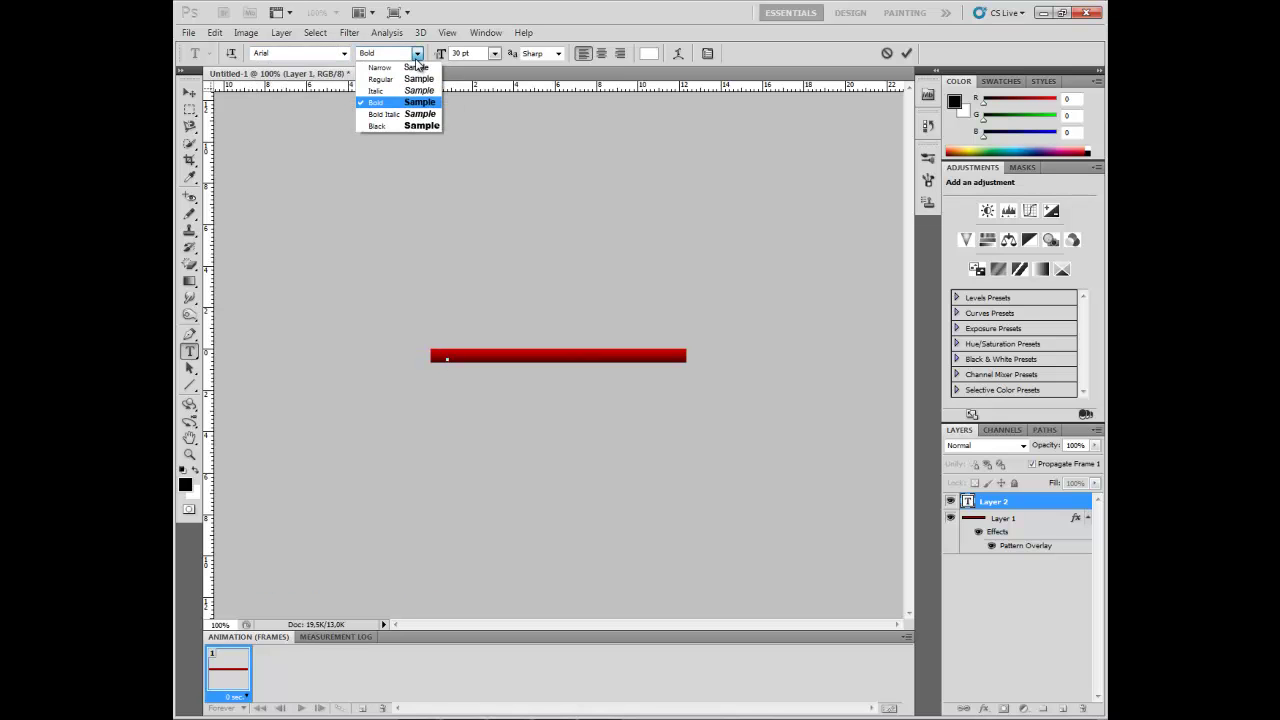
left_click(414, 104)
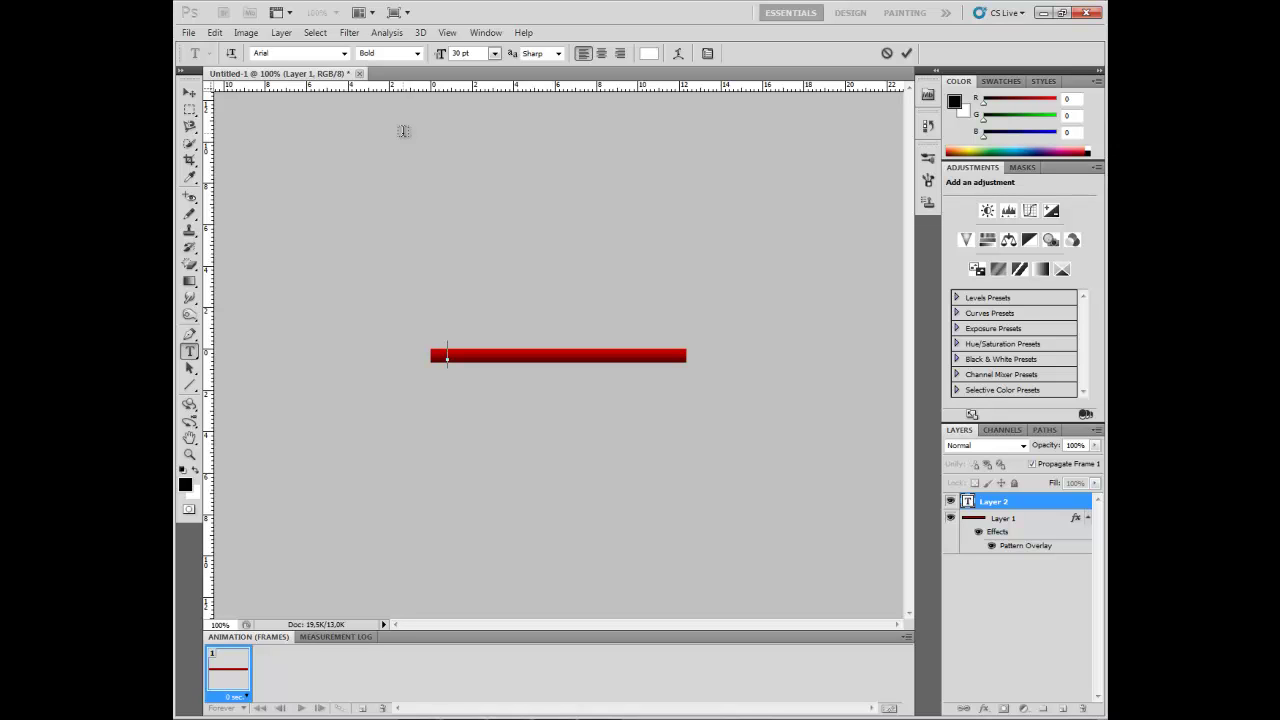
type("4")
type("oomFx")
left_click(189, 108)
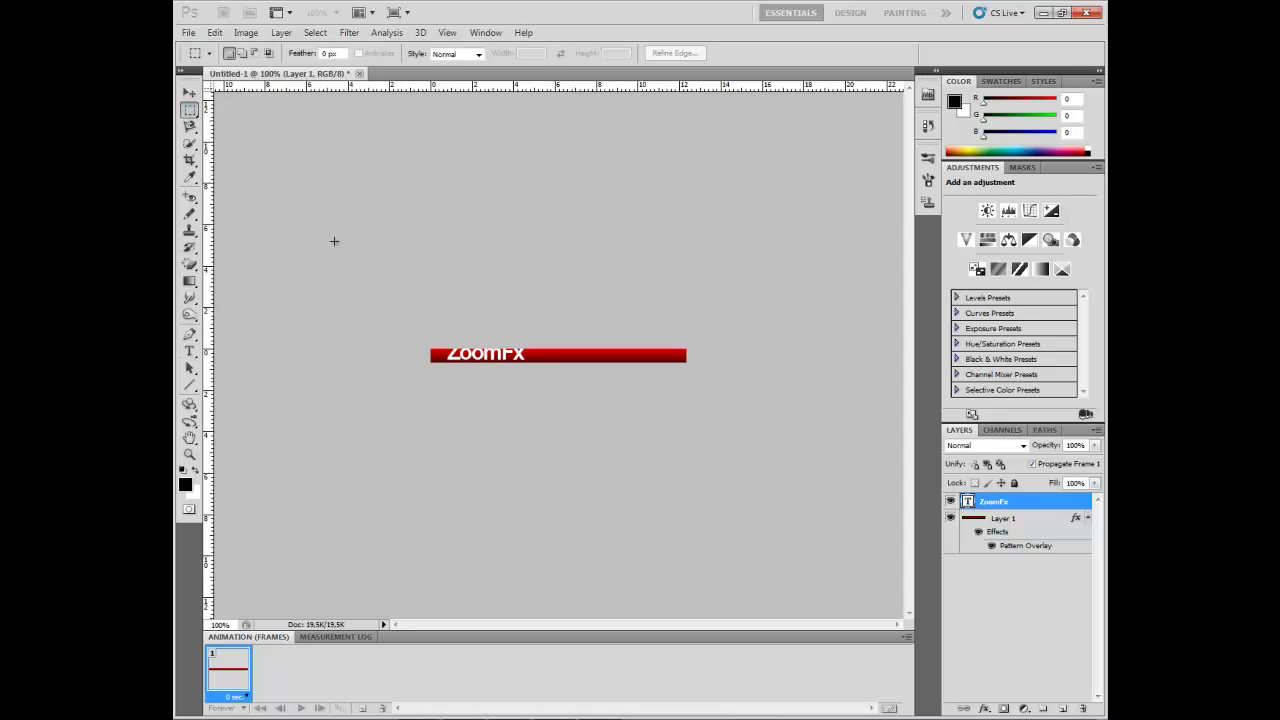
Scale the ZoomFx text down to about 85% width and 95% height with Free Transform and apply it
right_click(497, 350)
left_click(551, 481)
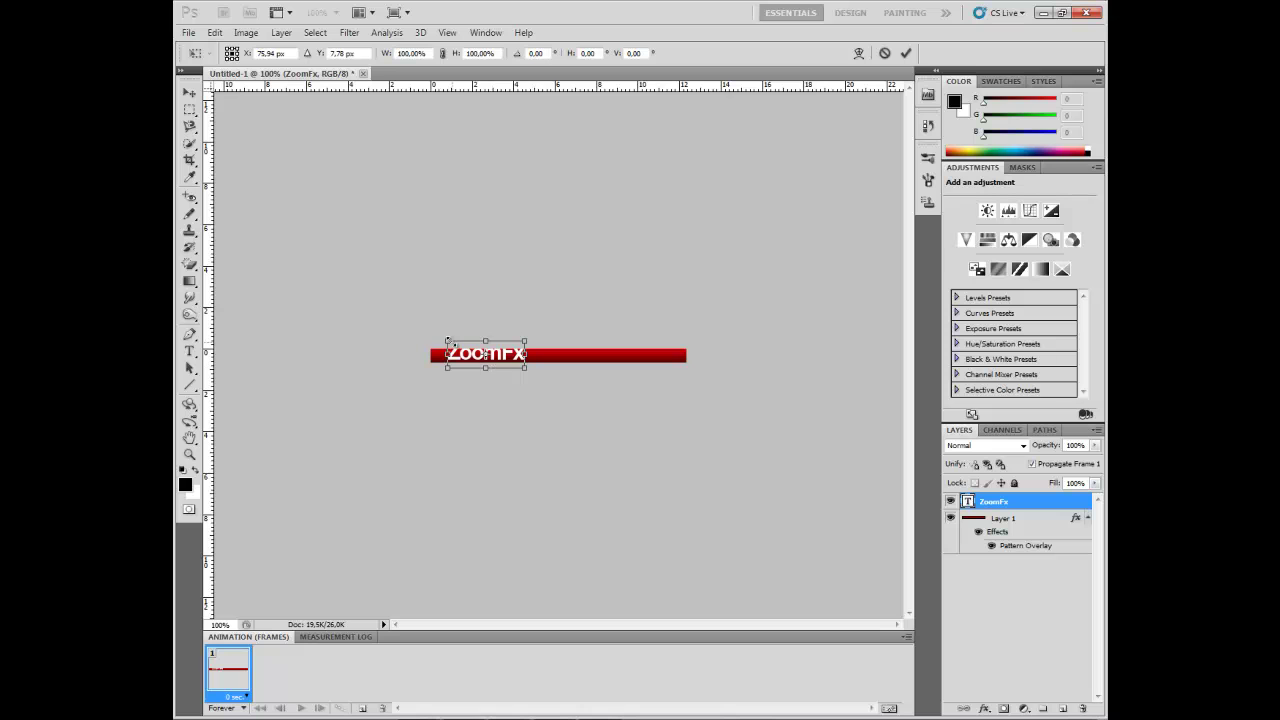
left_click_drag(447, 340, 458, 341)
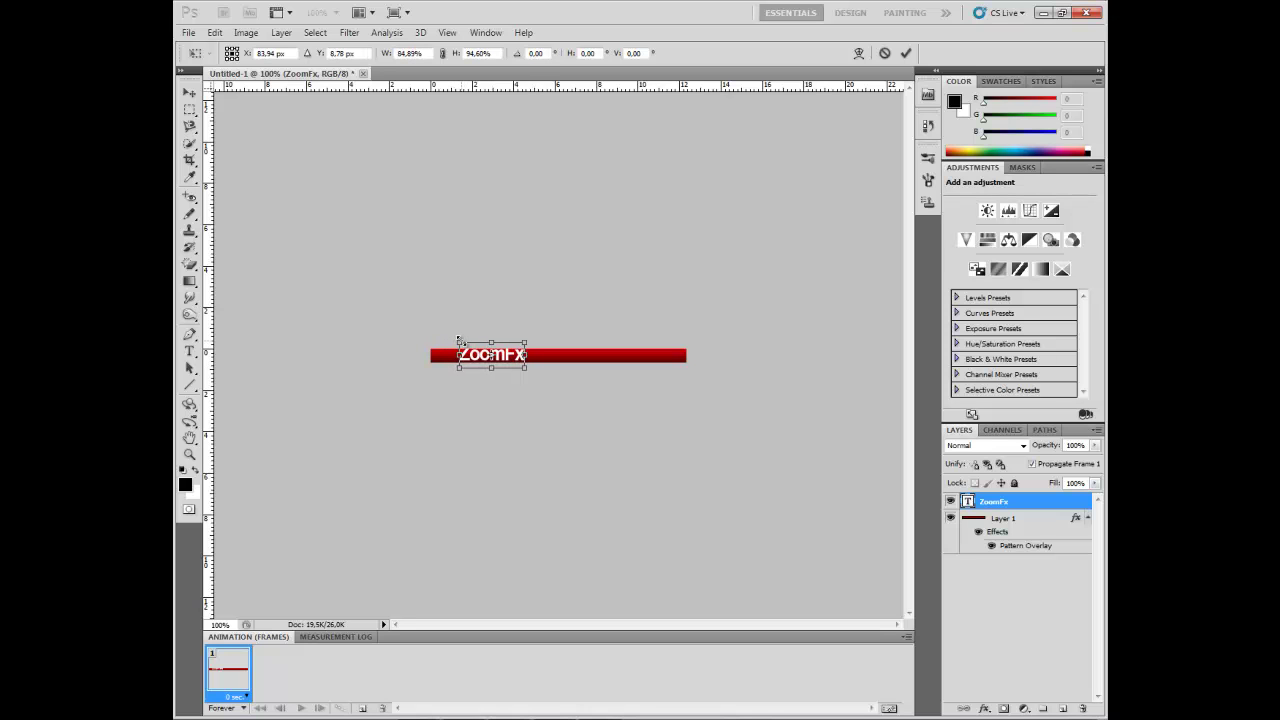
left_click(189, 93)
left_click(557, 278)
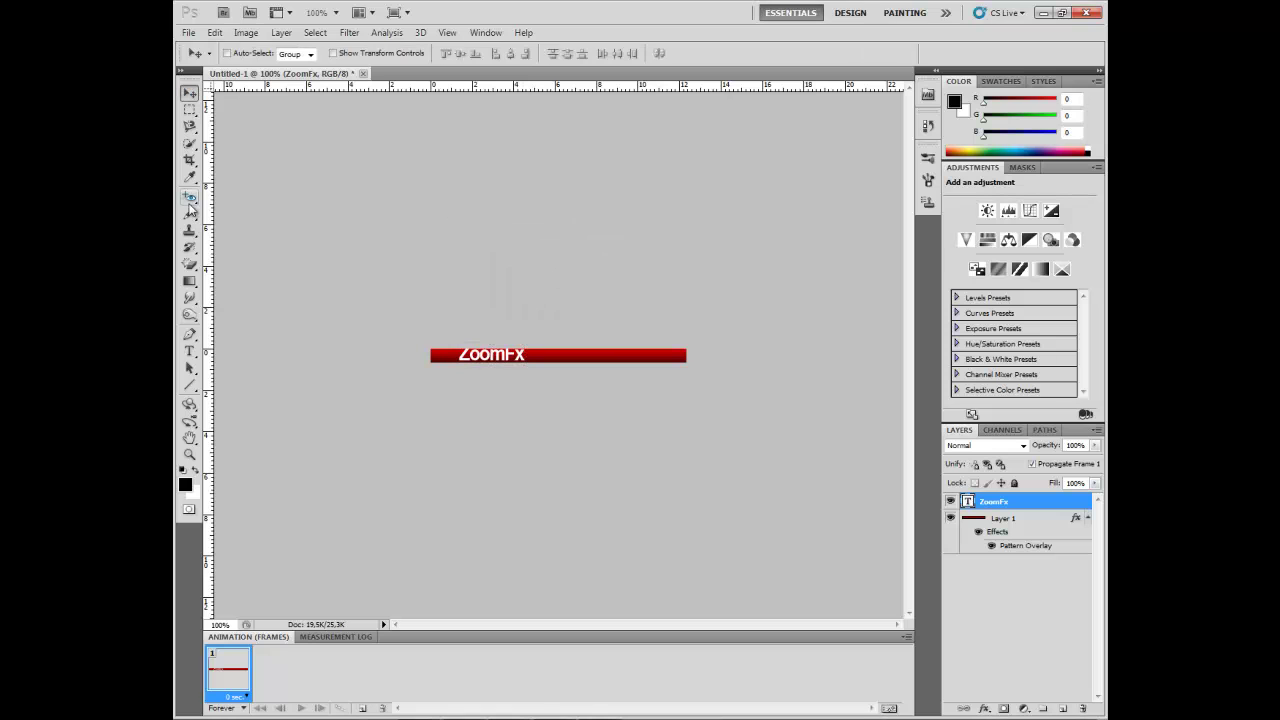
Rotate the ZoomFx text about 6.3° counterclockwise with Free Transform and apply the transformation
left_click(189, 109)
right_click(466, 352)
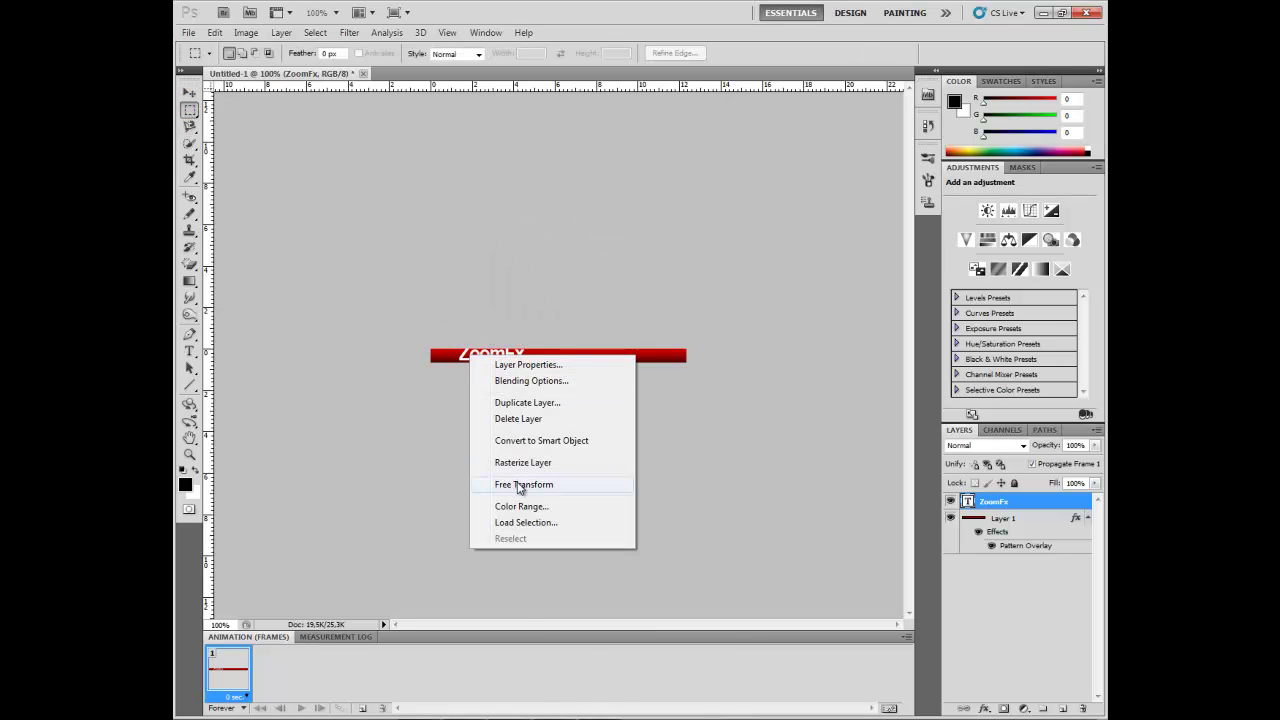
left_click(528, 486)
right_click(508, 354)
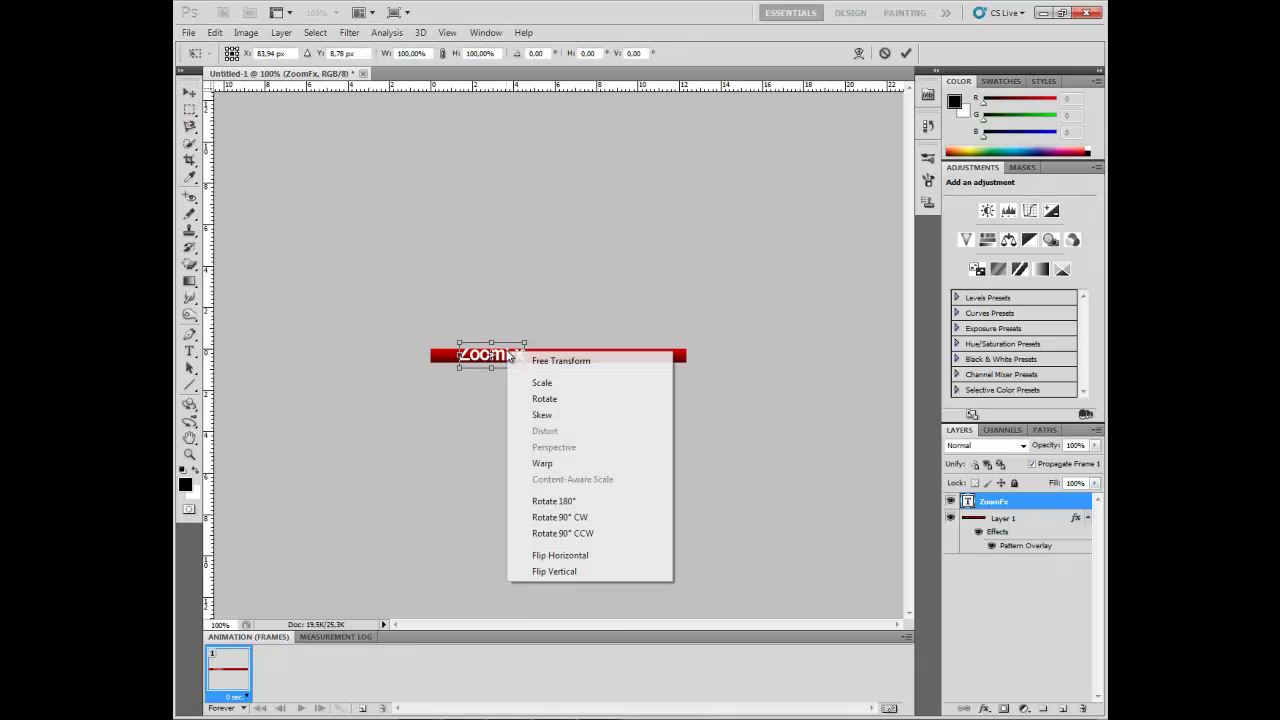
left_click(540, 399)
left_click_drag(526, 345, 521, 342)
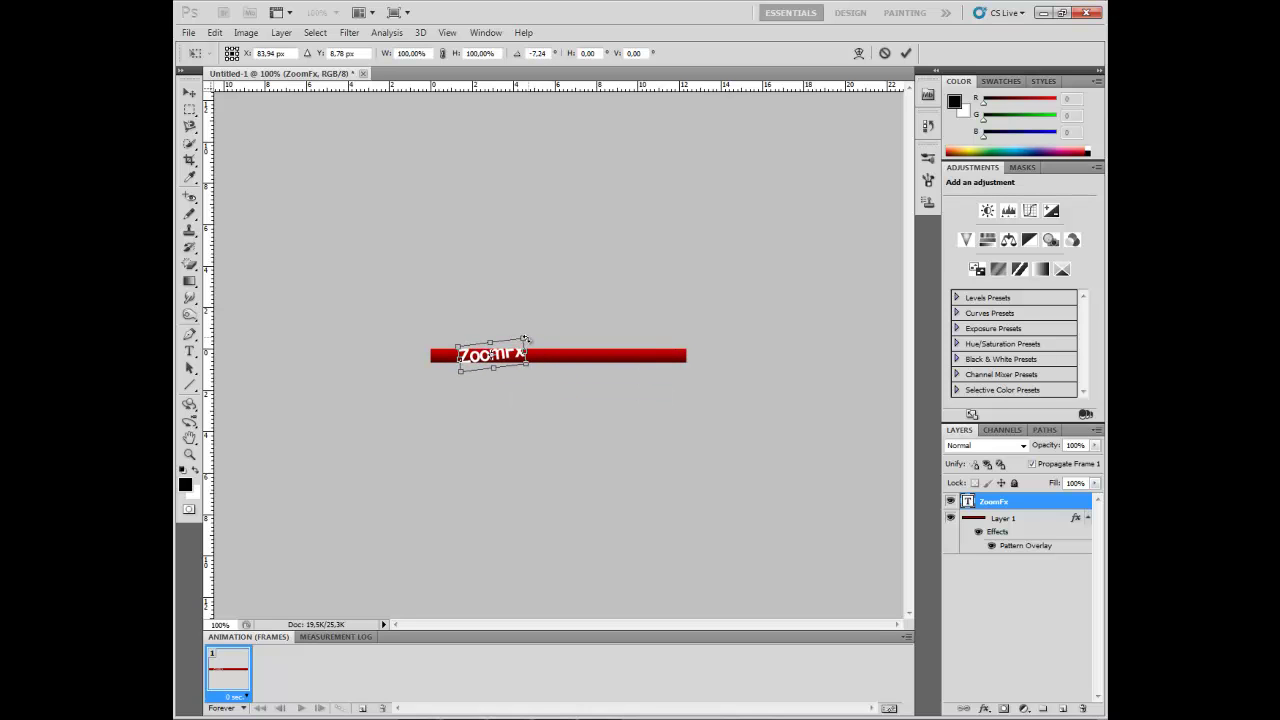
left_click(189, 91)
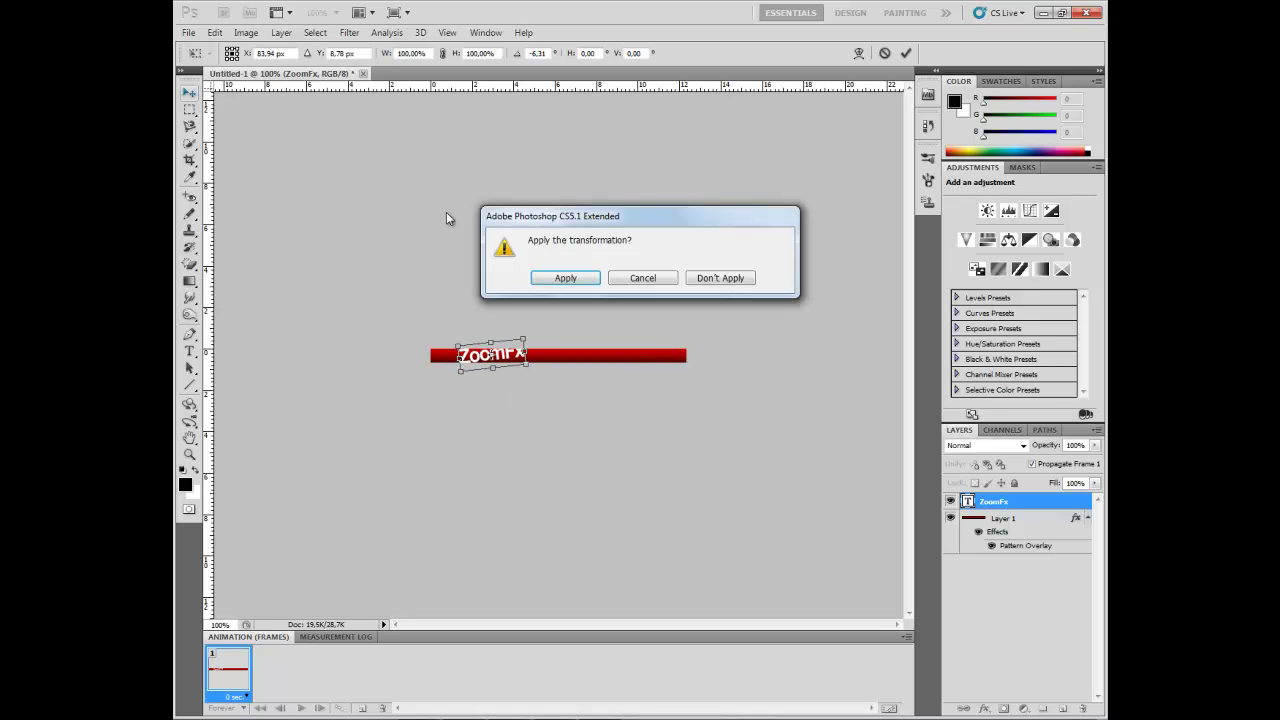
left_click(563, 278)
Nudge the tilted ZoomFx text slightly to the left and down on the bar
key("Left")
key("Left")
key("Left")
key("Left")
key("Left")
key("Left")
key("Left")
key("Left")
key("Left")
key("Down")
key("Down")
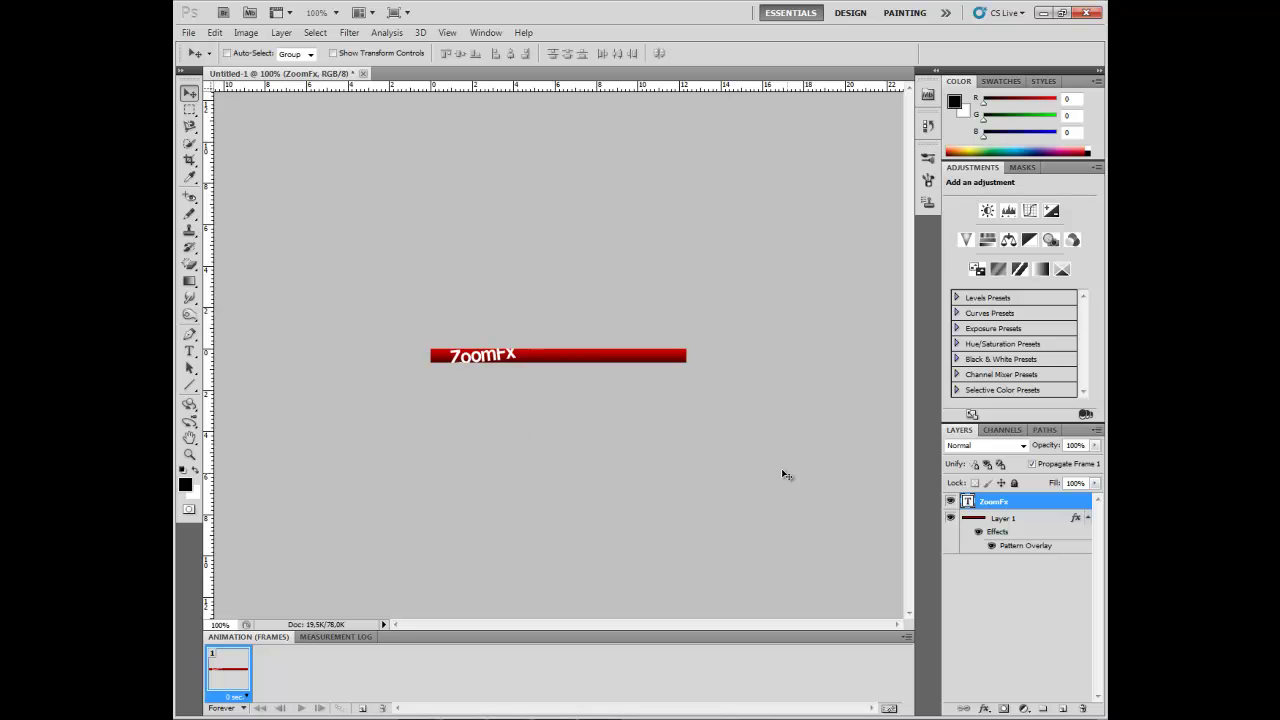
Give the ZoomFx text layer a default Drop Shadow and a black-to-white linear Gradient Overlay at about 50% opacity
right_click(1000, 505)
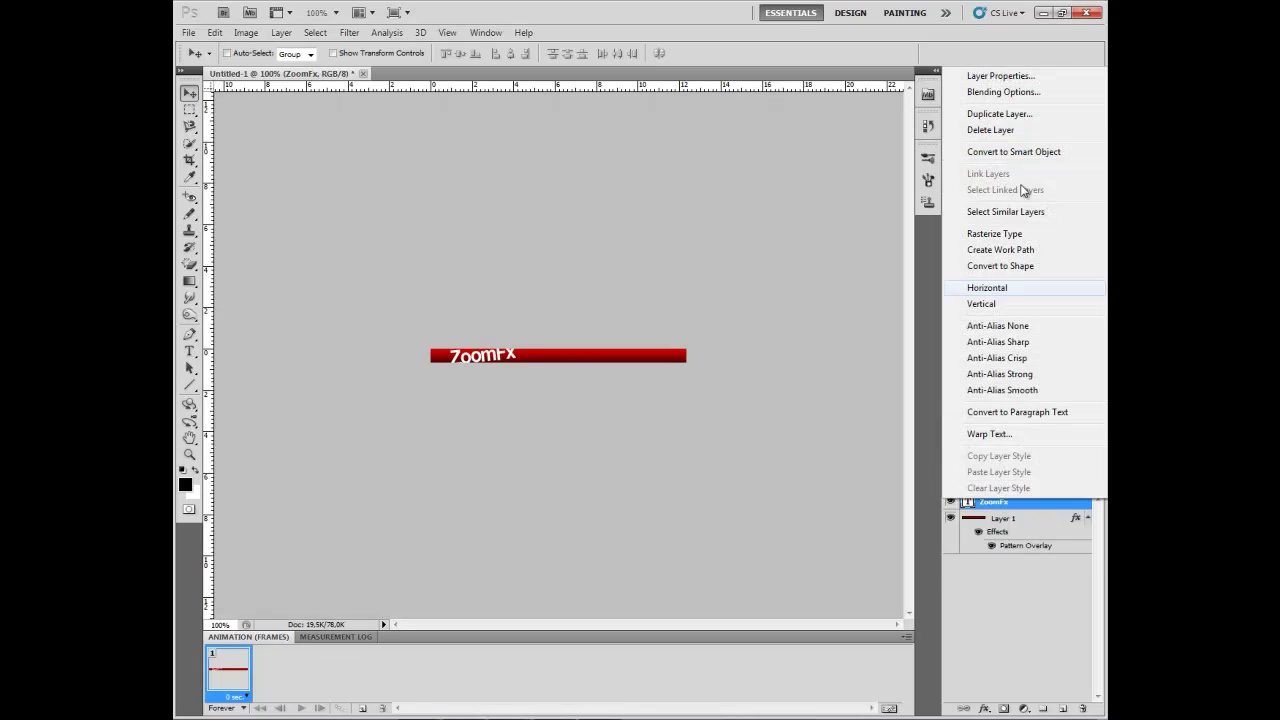
left_click(1025, 91)
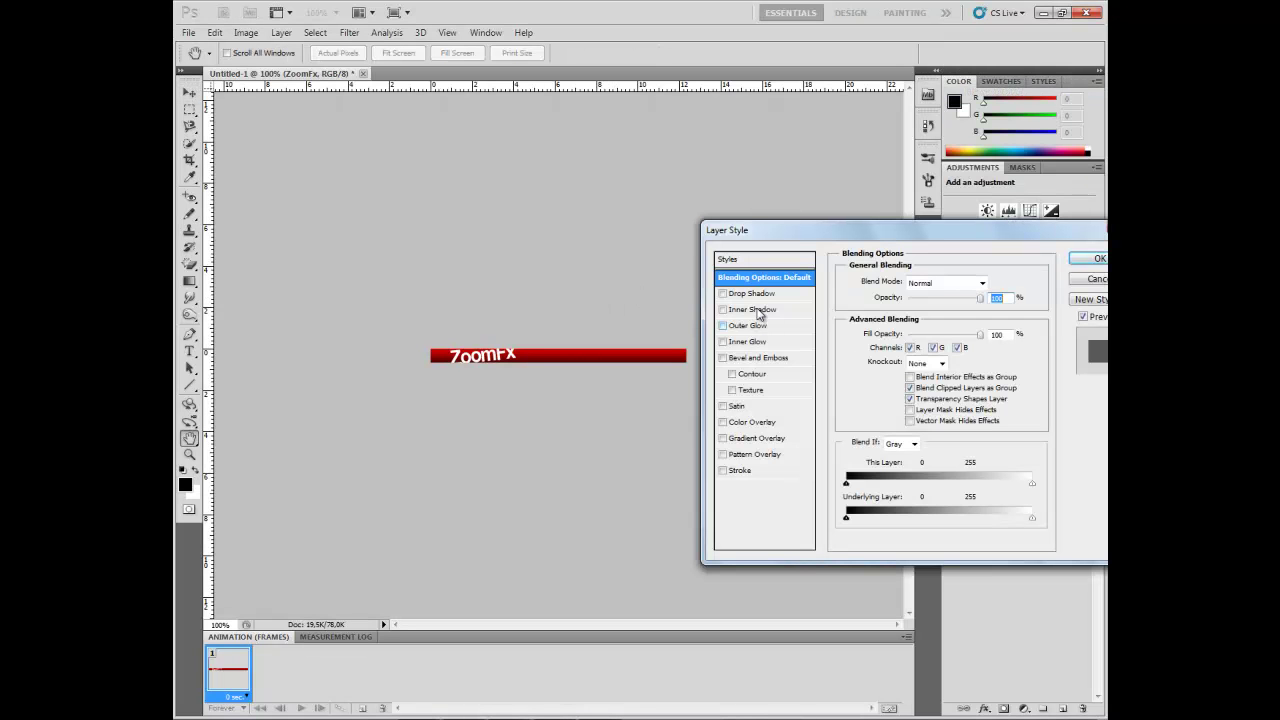
left_click(753, 296)
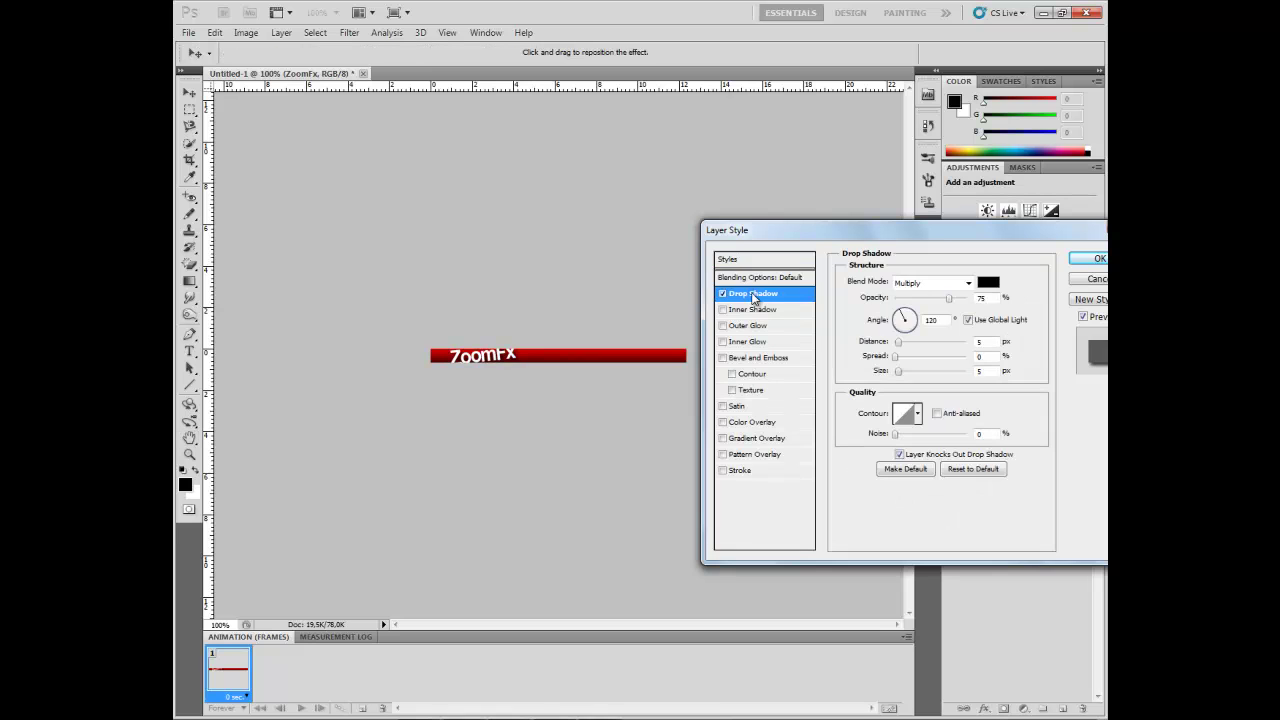
left_click(762, 440)
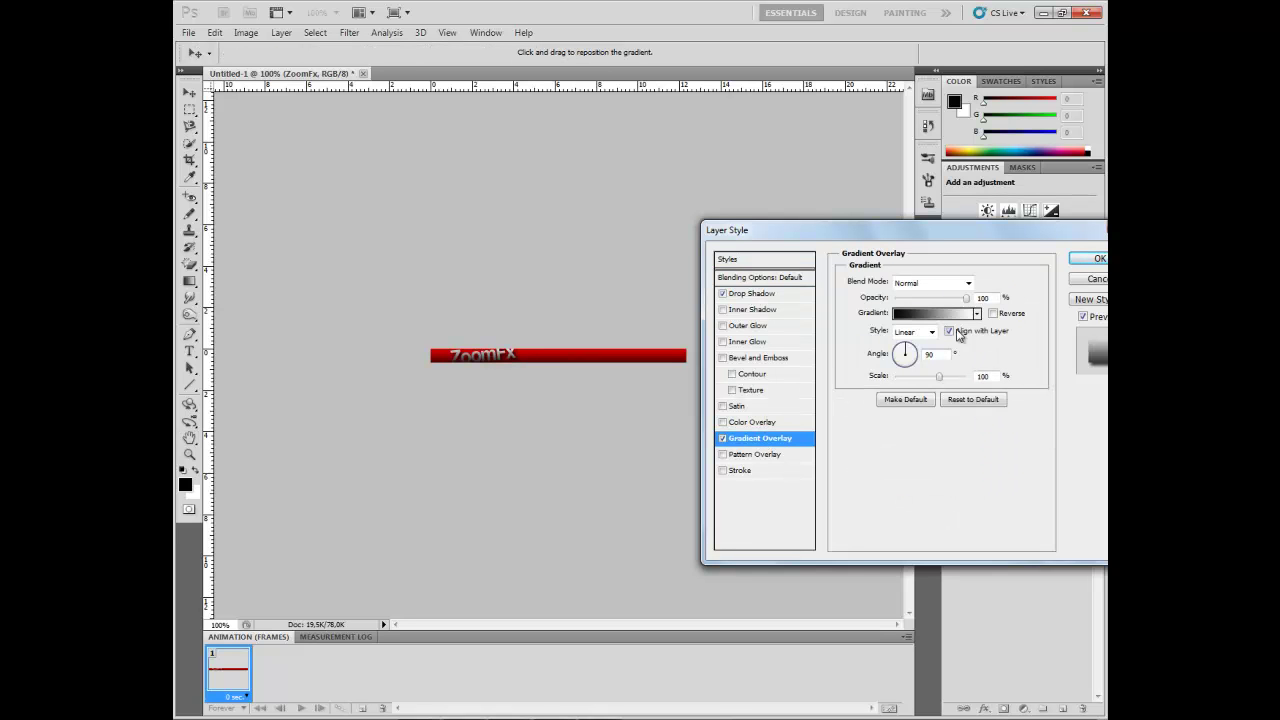
left_click_drag(976, 302, 931, 305)
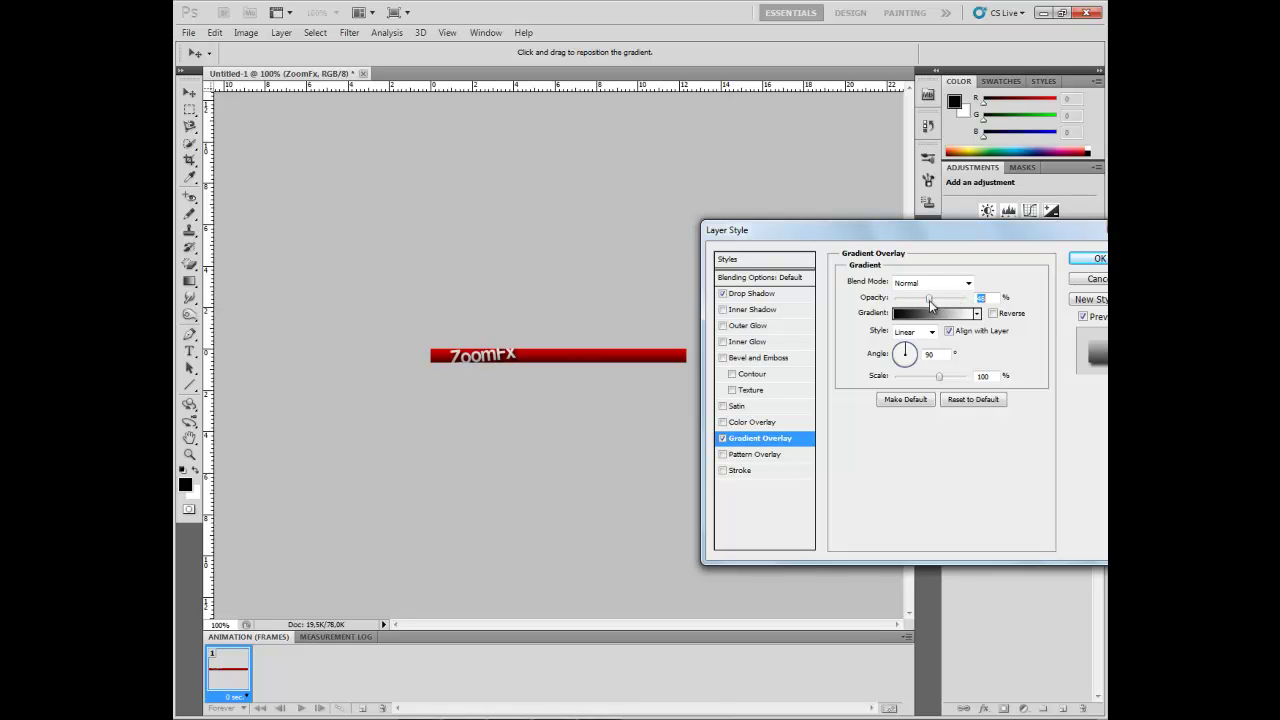
left_click(1092, 258)
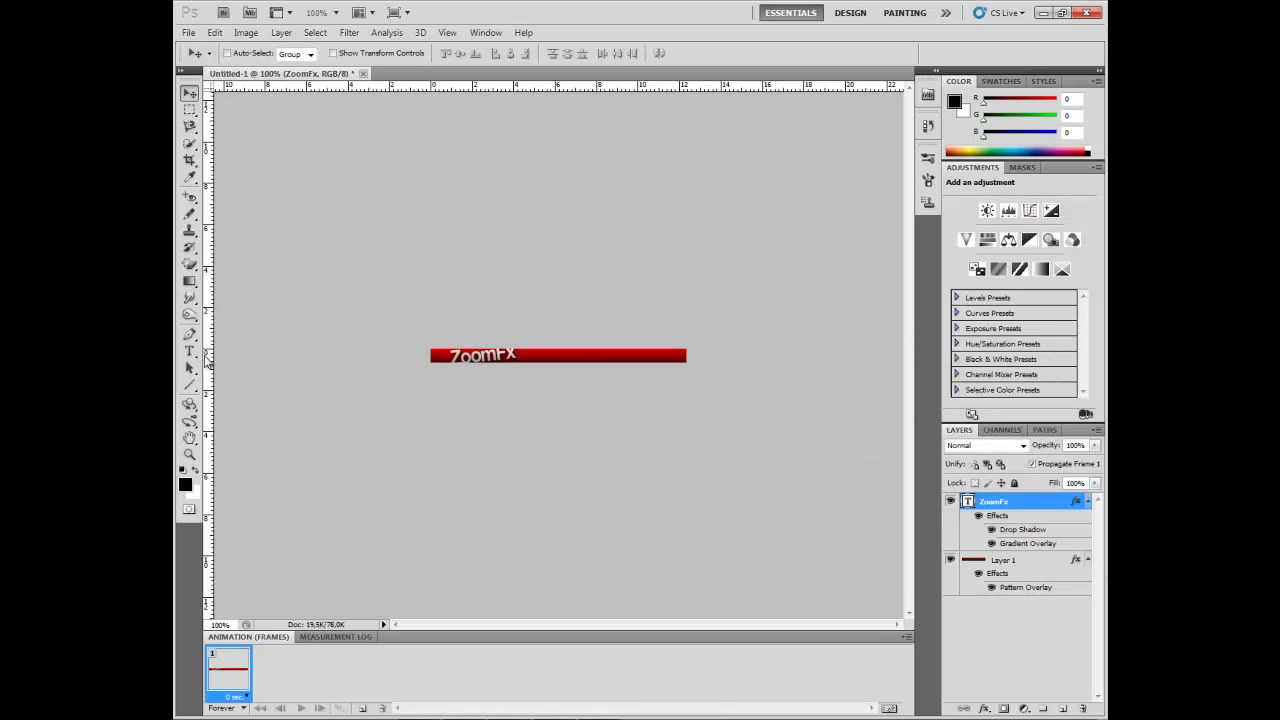
Add the text "Admin" in Letter Gothic Std Medium, 30 pt, near the right end of the bar
left_click(189, 351)
left_click(619, 355)
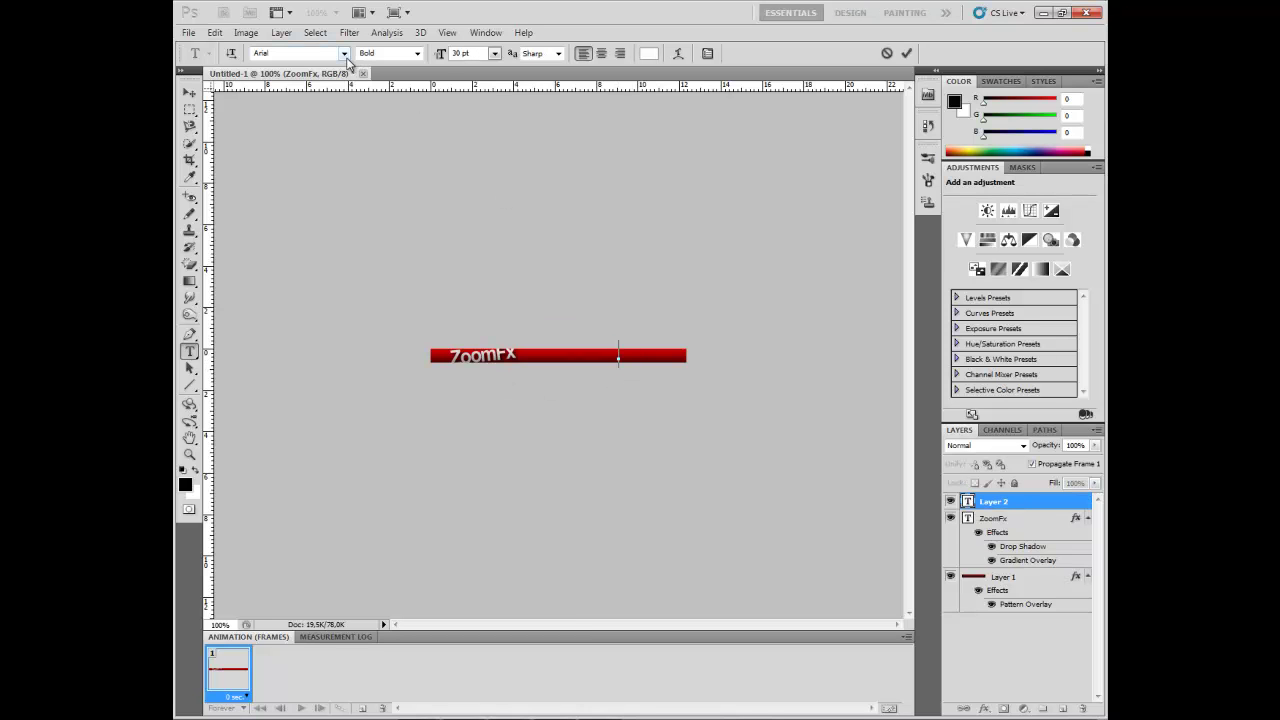
left_click(345, 55)
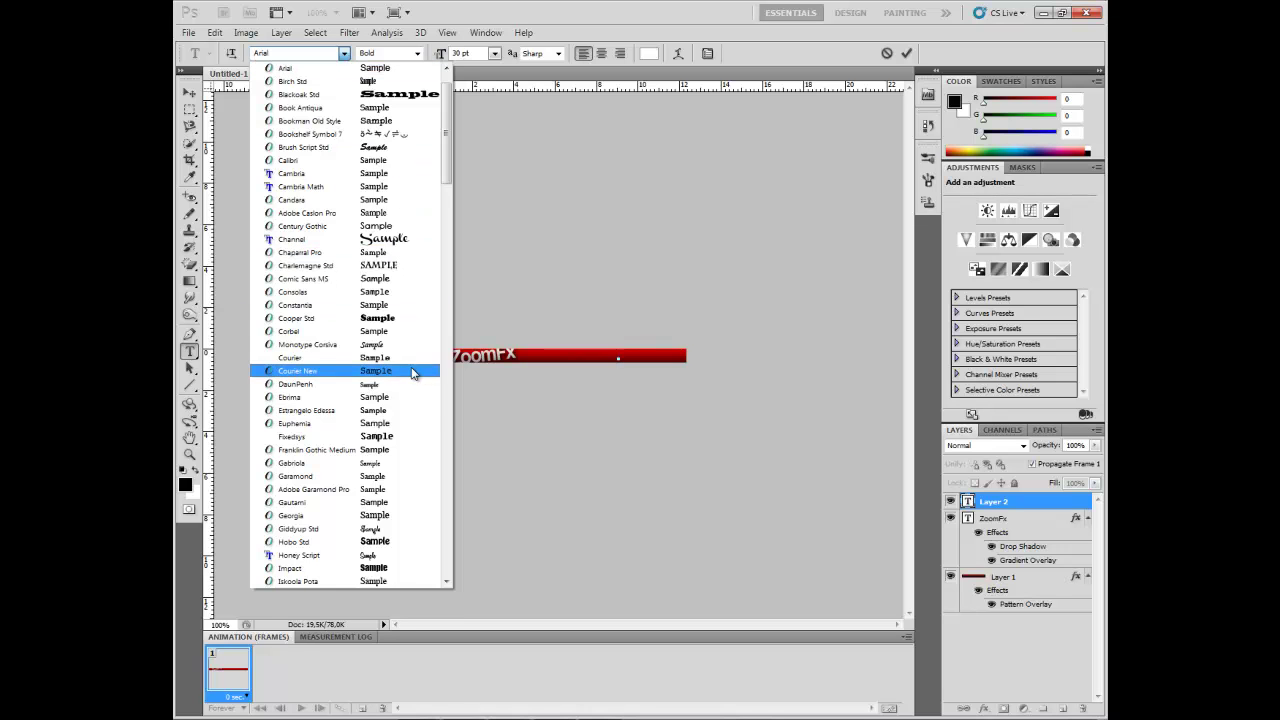
scroll(421, 455, "down", 3)
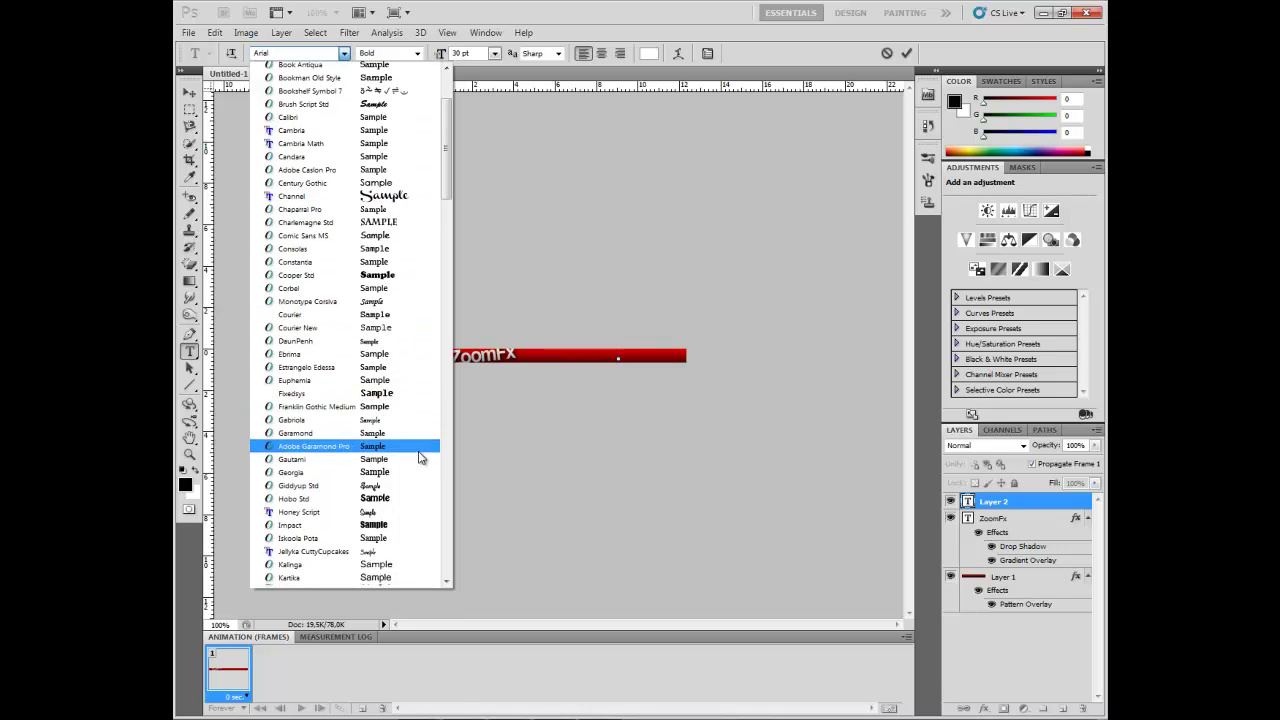
scroll(420, 457, "down", 1)
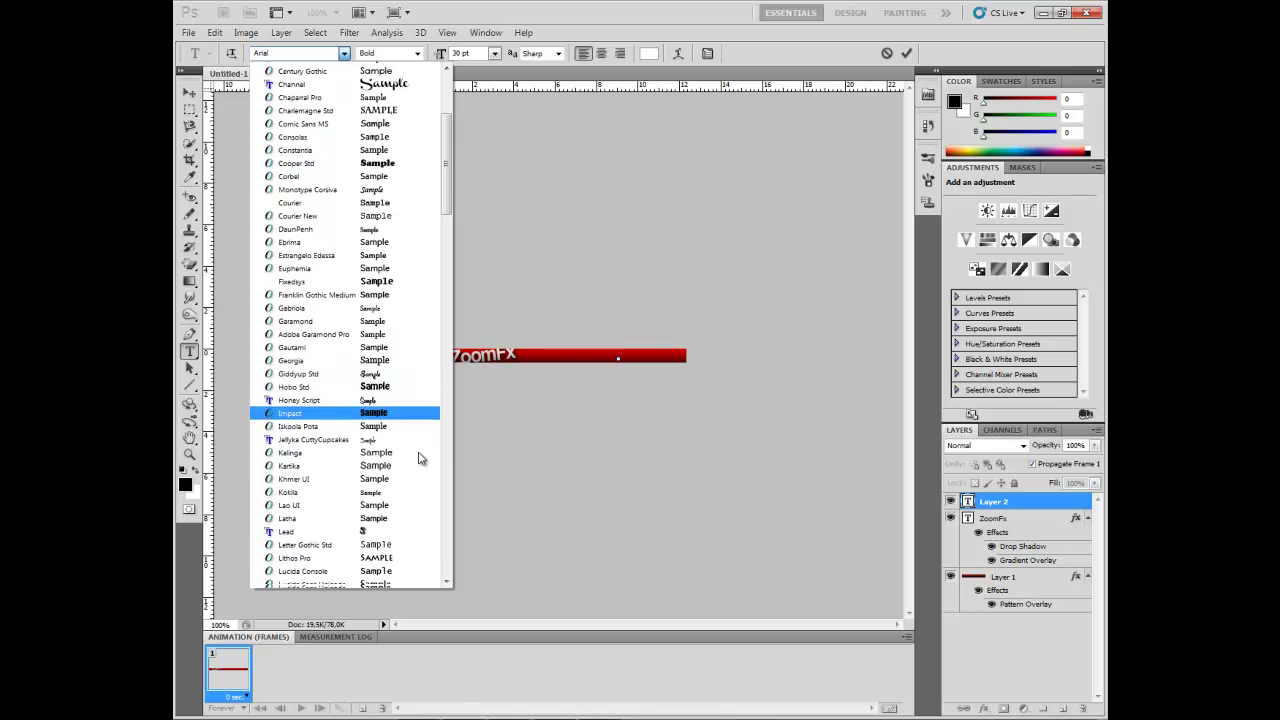
left_click(403, 545)
left_click(417, 53)
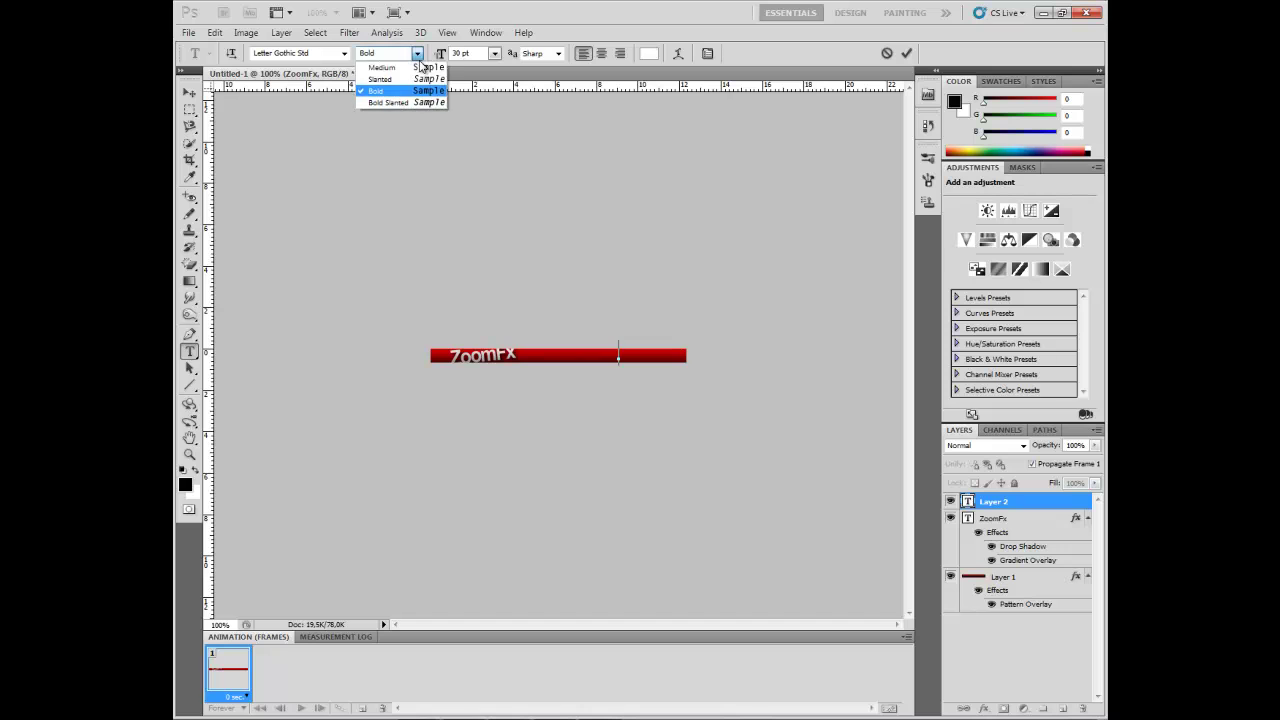
left_click(412, 67)
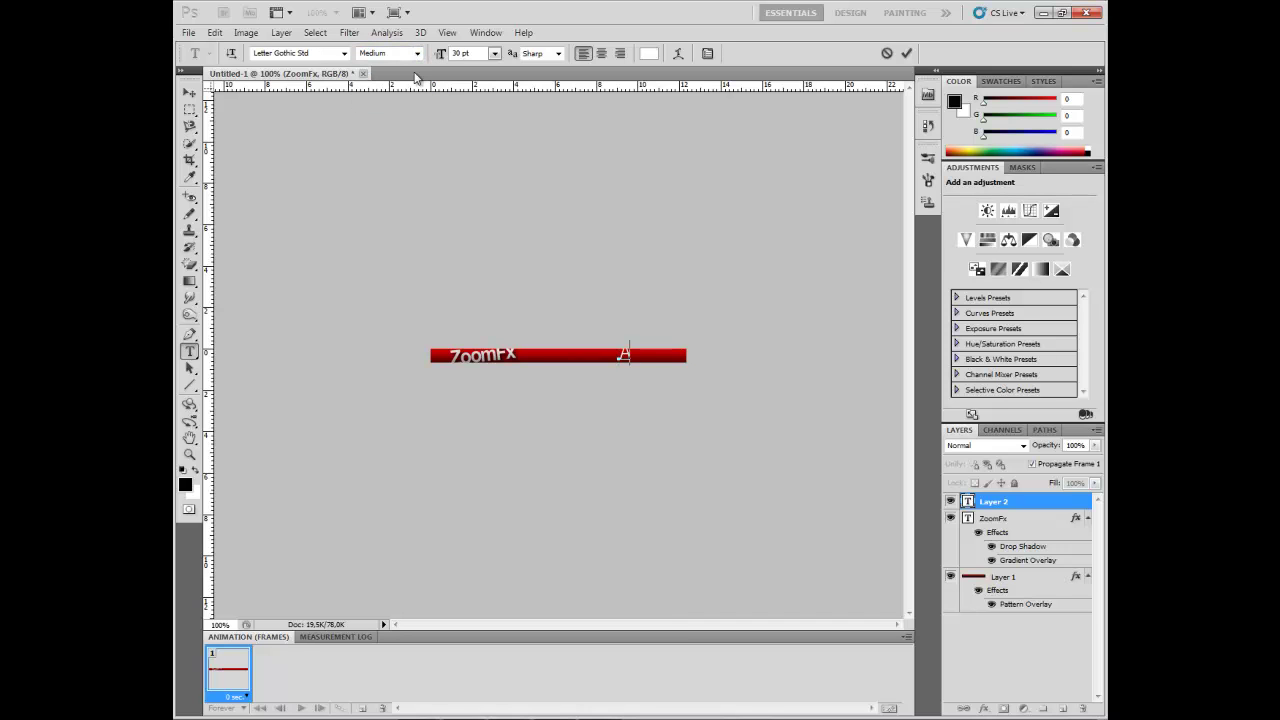
type("dmin")
left_click(189, 109)
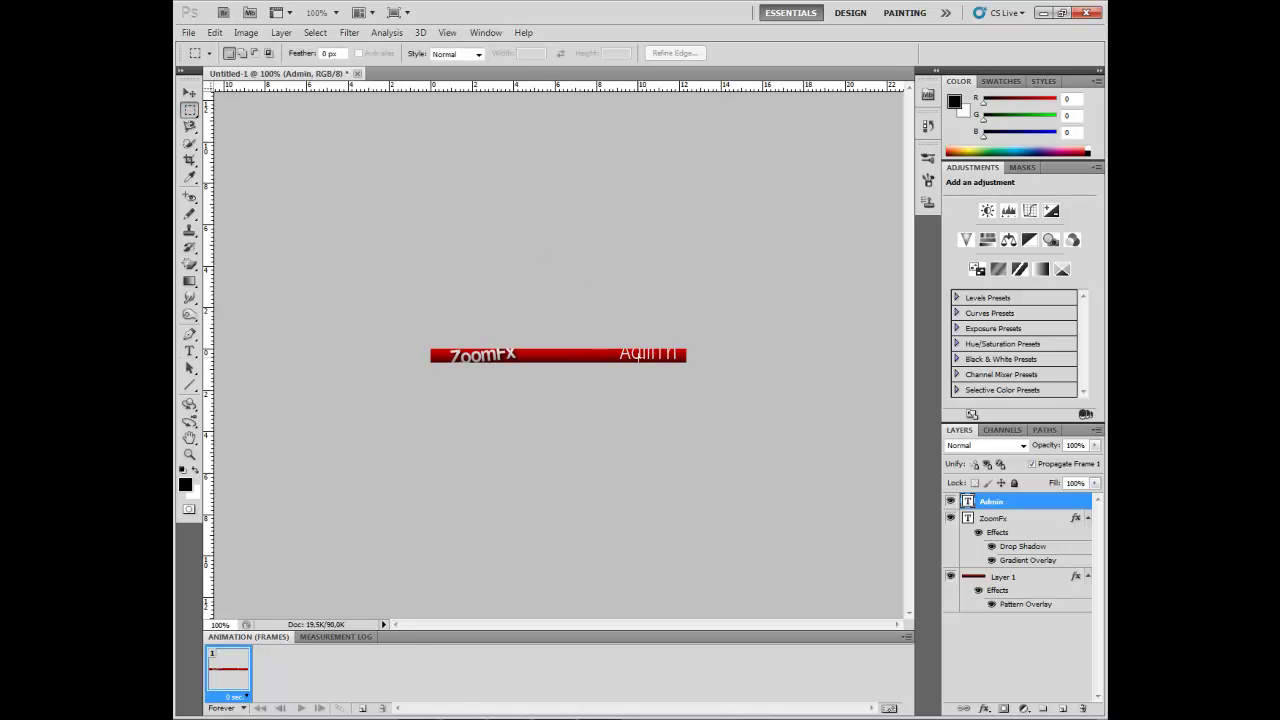
Scale the Admin text down to about 45% and move it slightly up and right within the bar
right_click(638, 355)
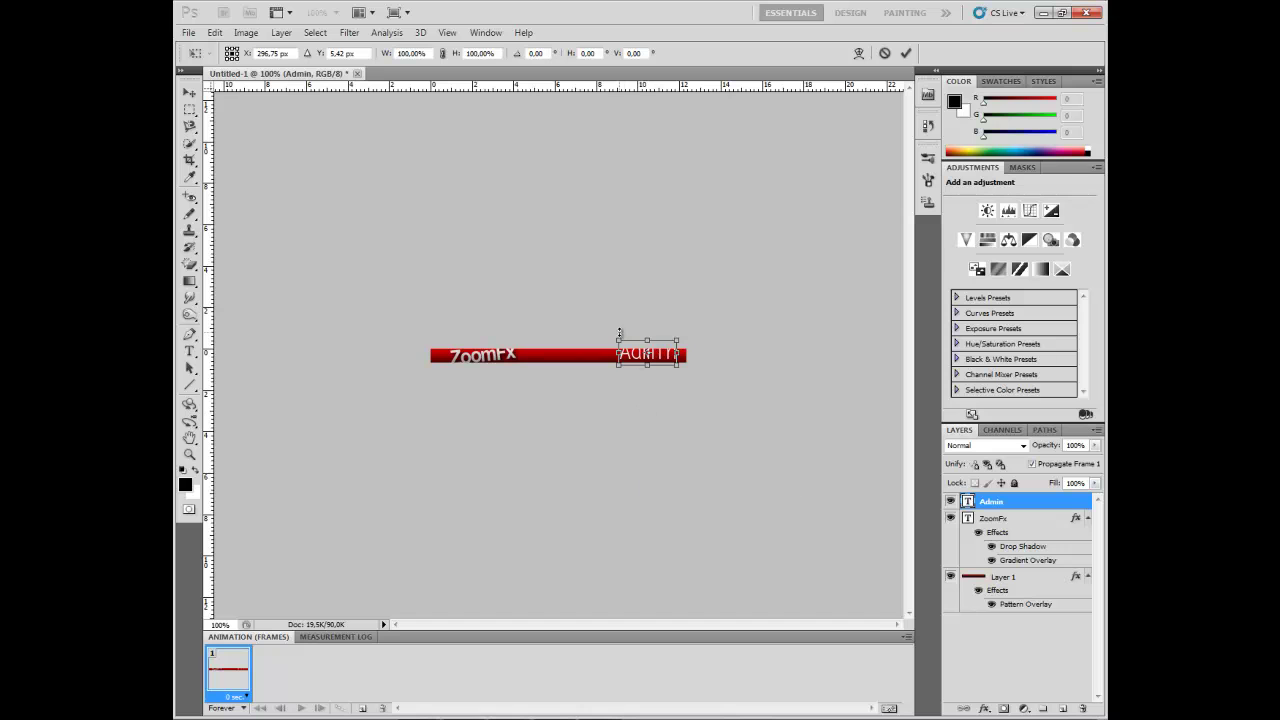
left_click_drag(617, 339, 648, 351)
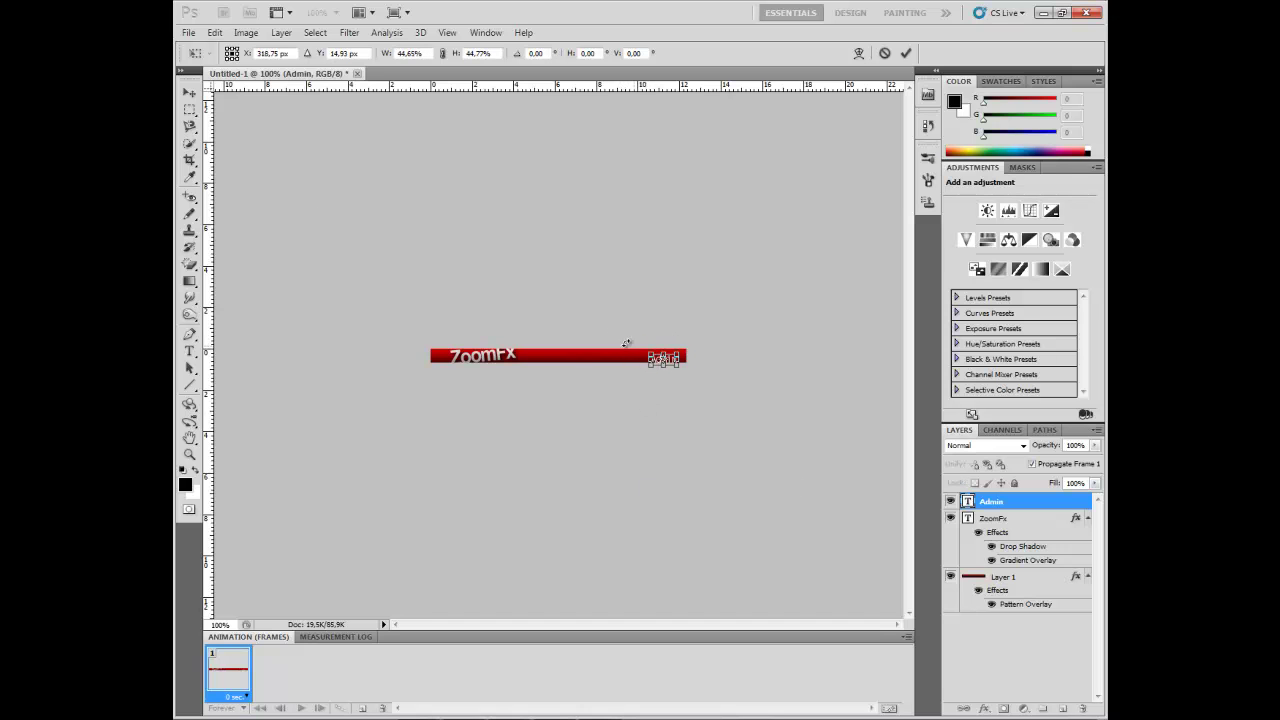
left_click(189, 92)
left_click(588, 281)
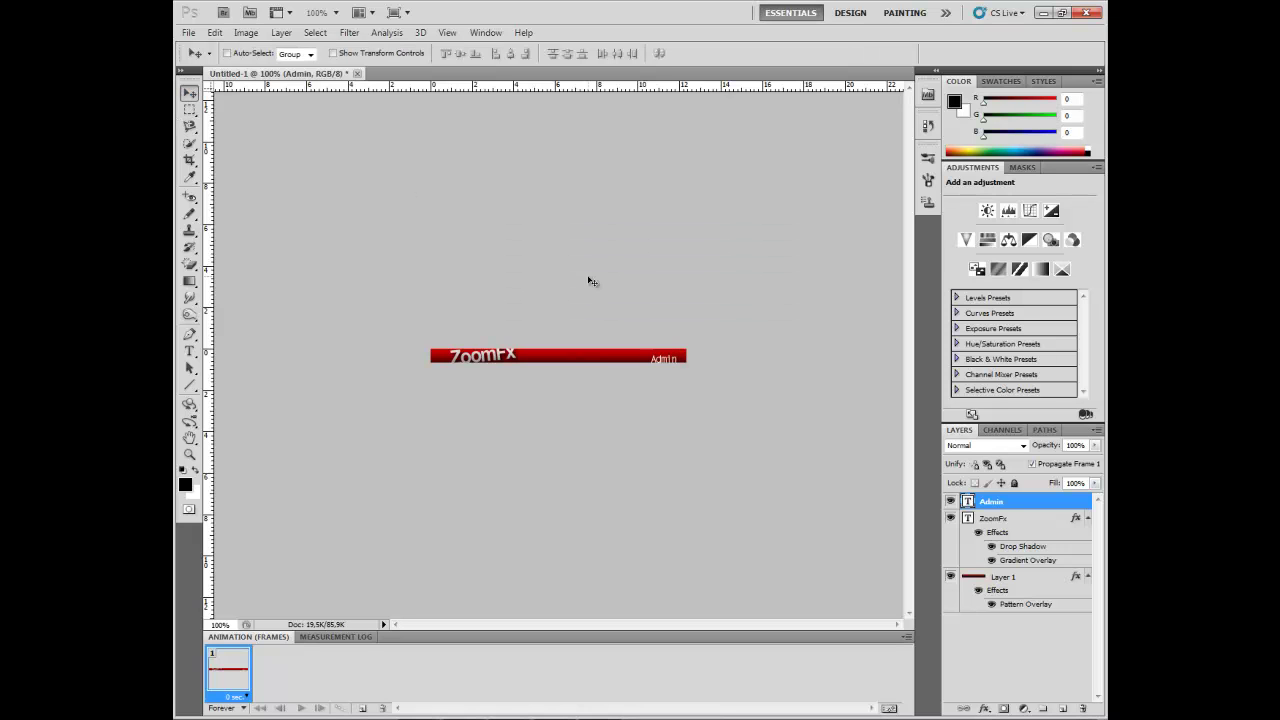
left_click_drag(573, 355, 575, 353)
Give the Admin text layer a default Drop Shadow and a 1 px black outside Stroke
right_click(1030, 502)
left_click(1010, 96)
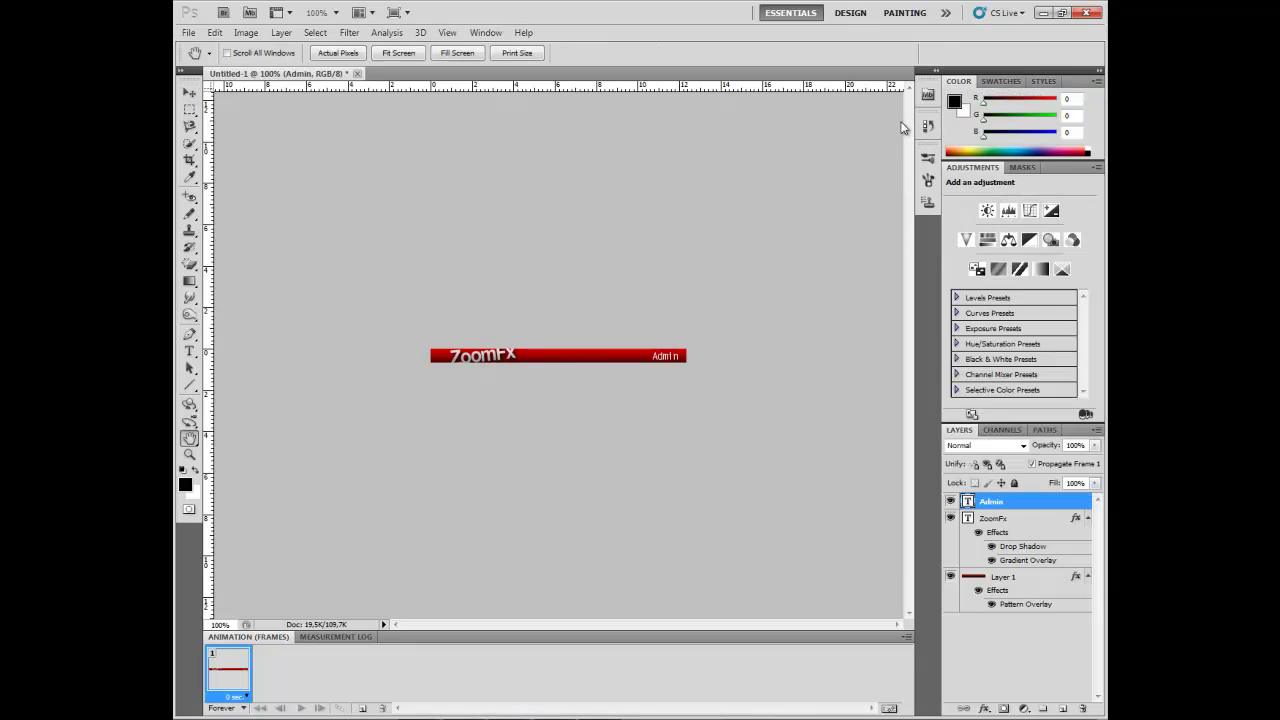
left_click(740, 294)
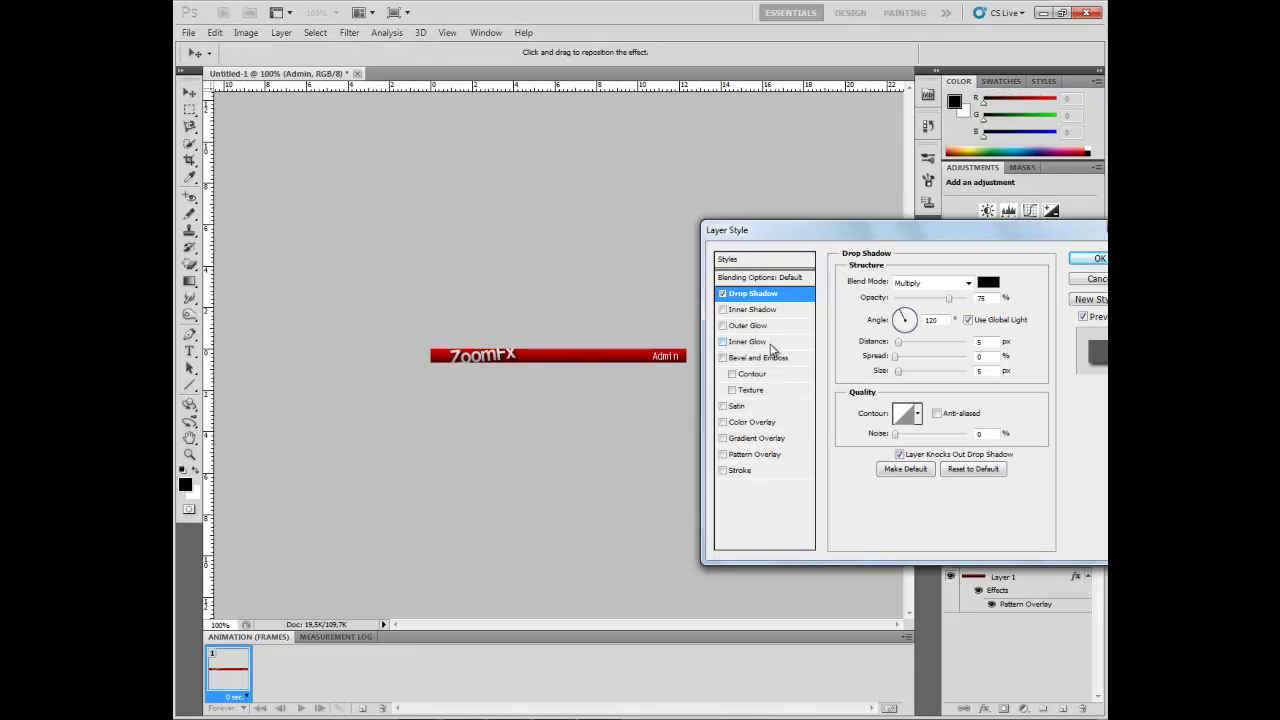
left_click(741, 470)
double_click(980, 280)
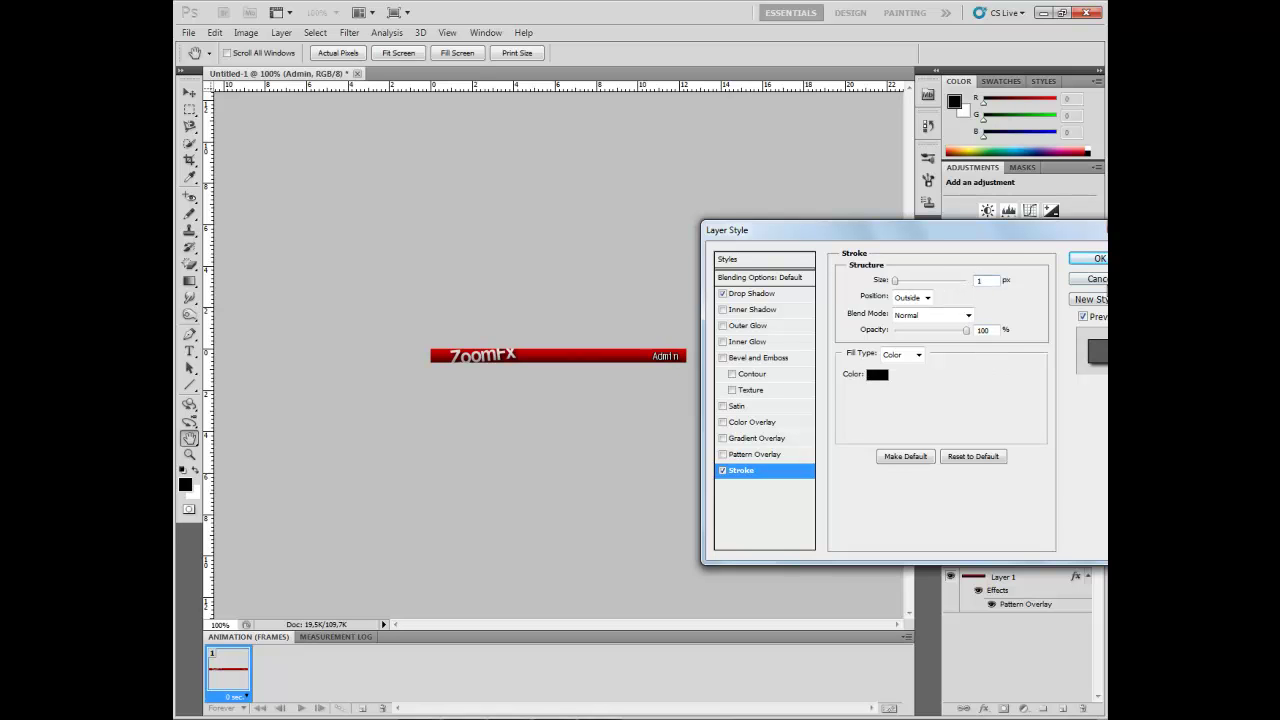
left_click(1095, 258)
Lower the Admin text layer's opacity to 52%
left_click(1095, 445)
left_click_drag(1097, 461, 1062, 463)
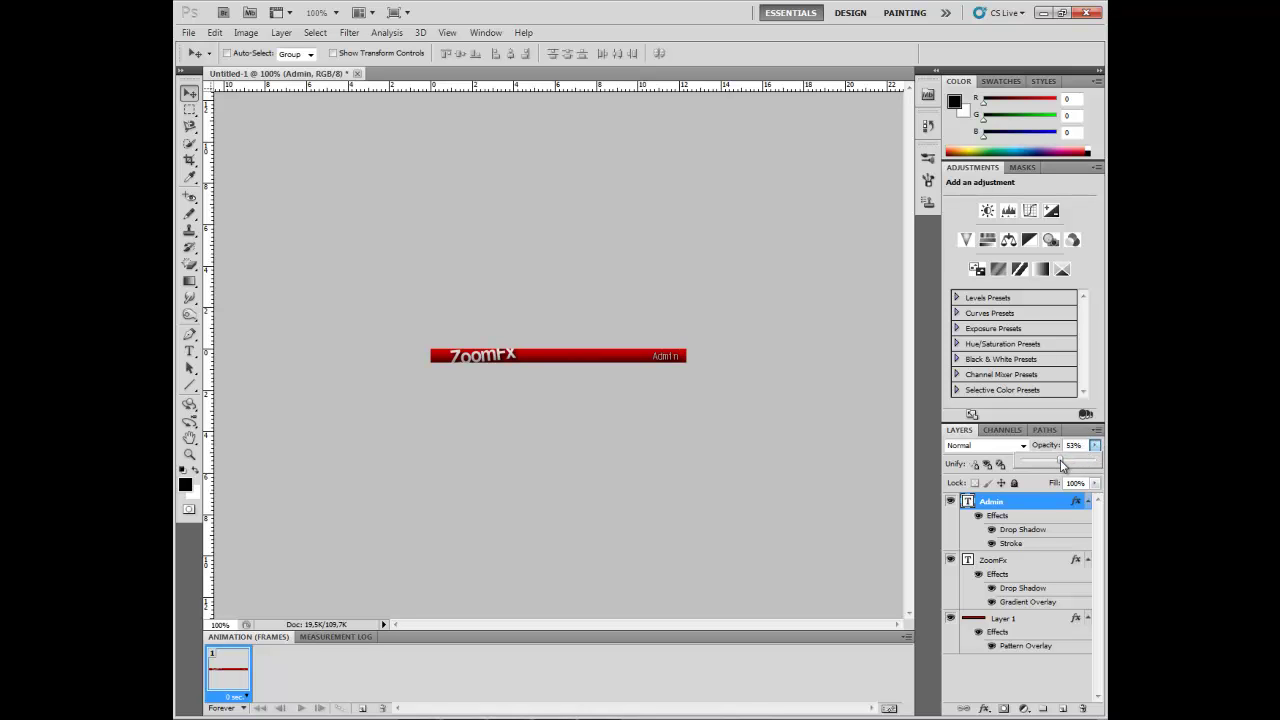
left_click(1095, 445)
left_click(190, 109)
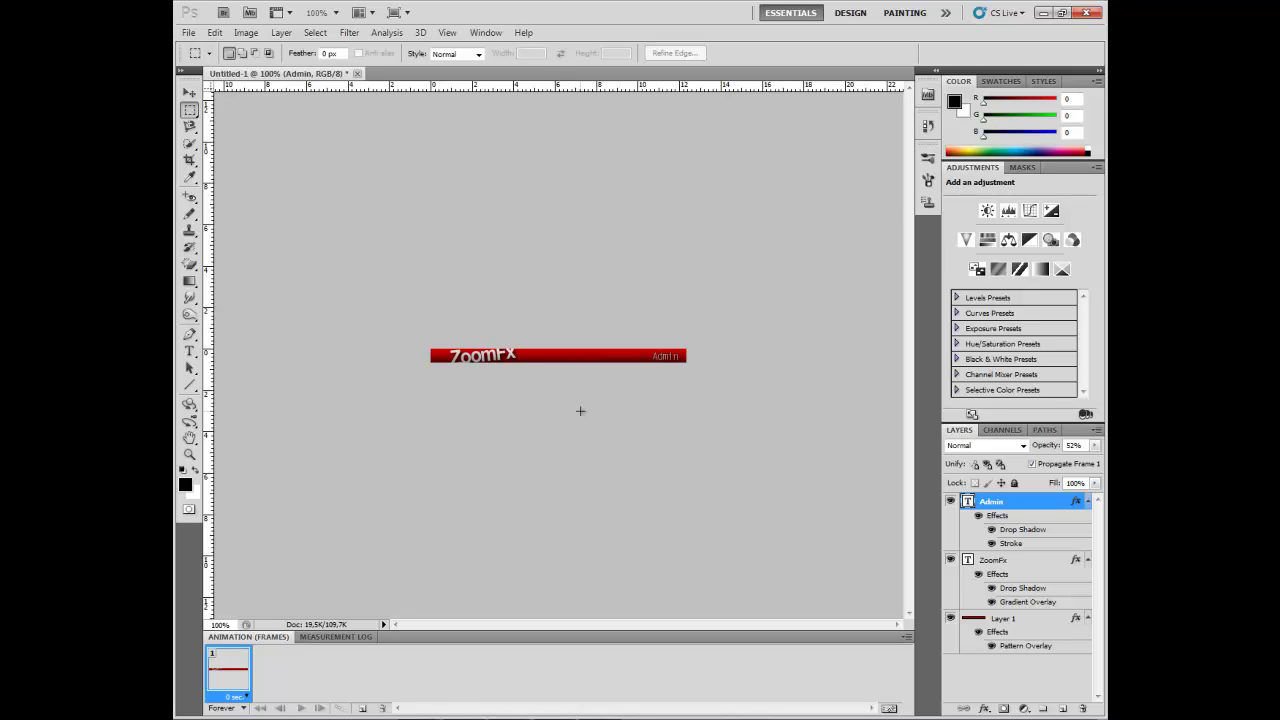
Move the ZoomFx text layer straight up until it is completely outside the bar's visible area
left_click(990, 562)
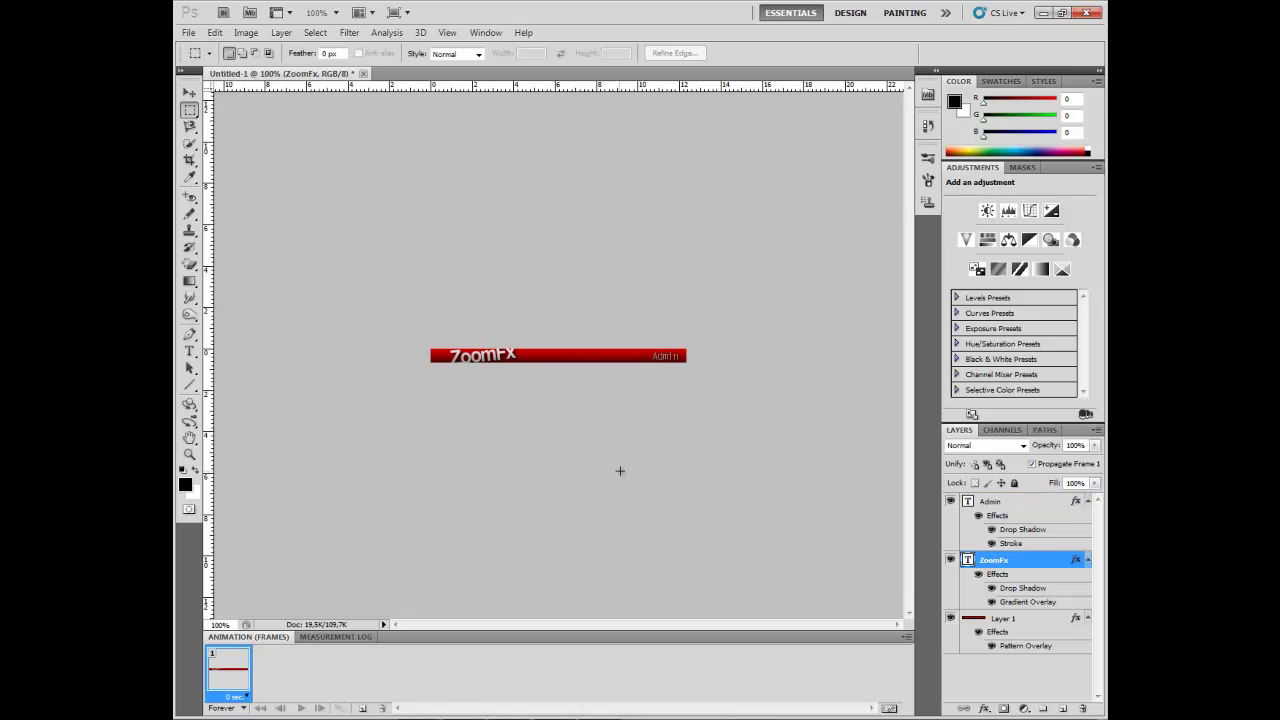
left_click(189, 92)
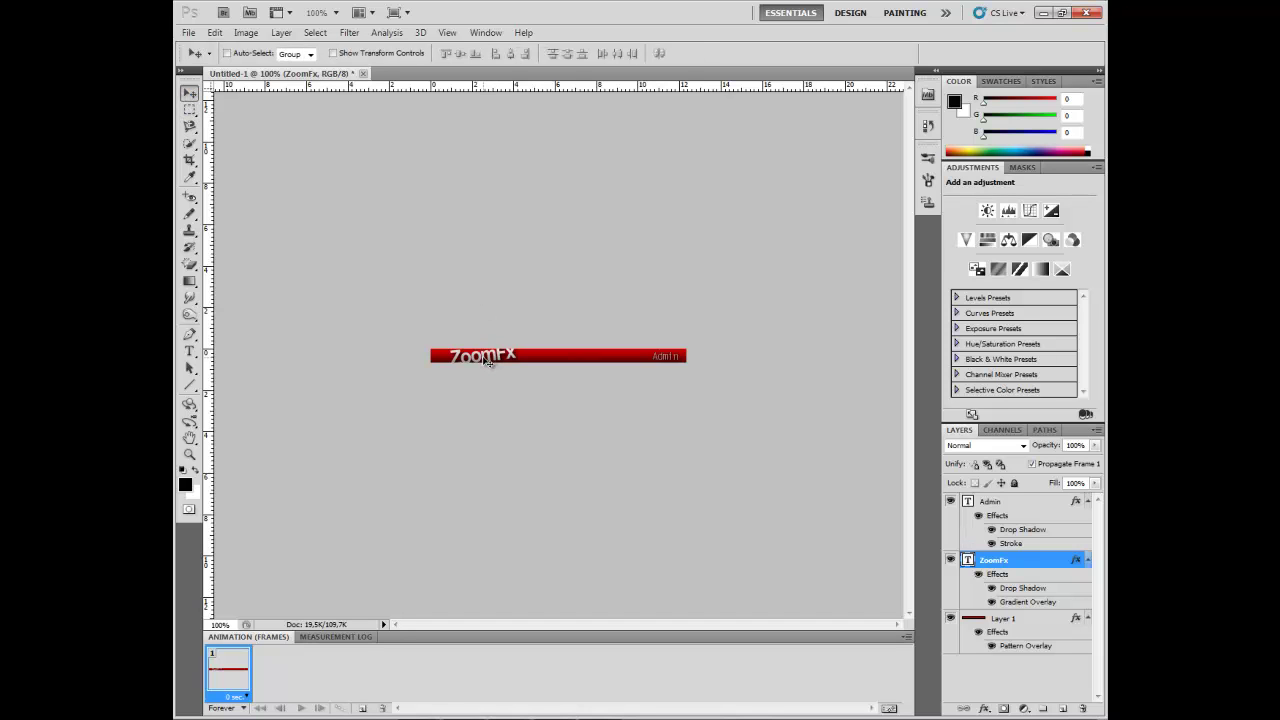
left_click_drag(487, 361, 483, 345)
Set the first animation frame's delay to 0.1 seconds
left_click(486, 32)
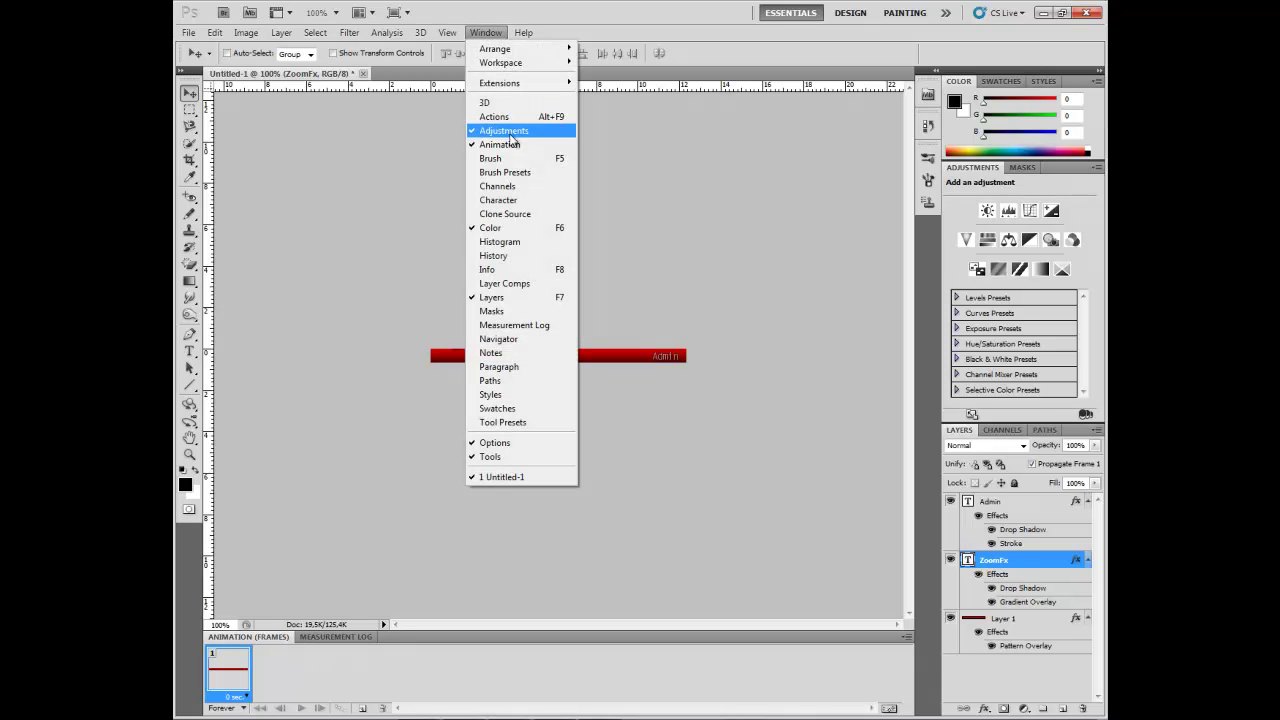
left_click(634, 163)
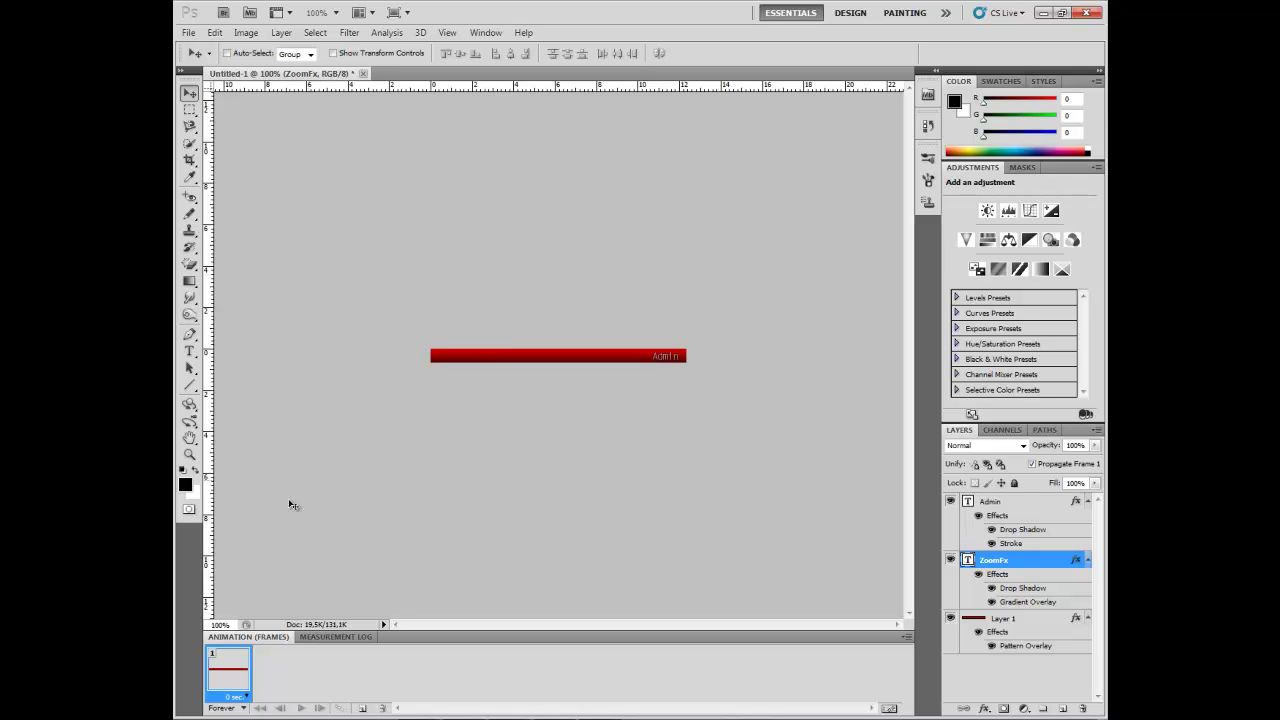
left_click(238, 697)
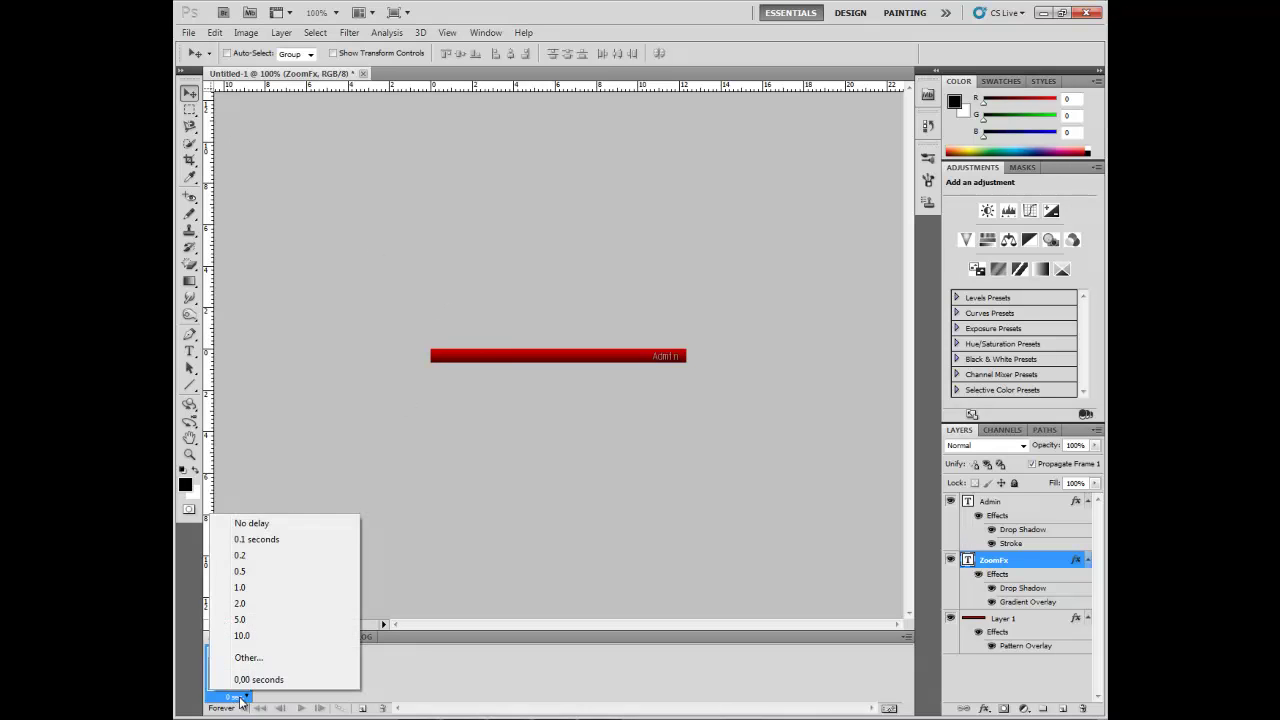
left_click(263, 538)
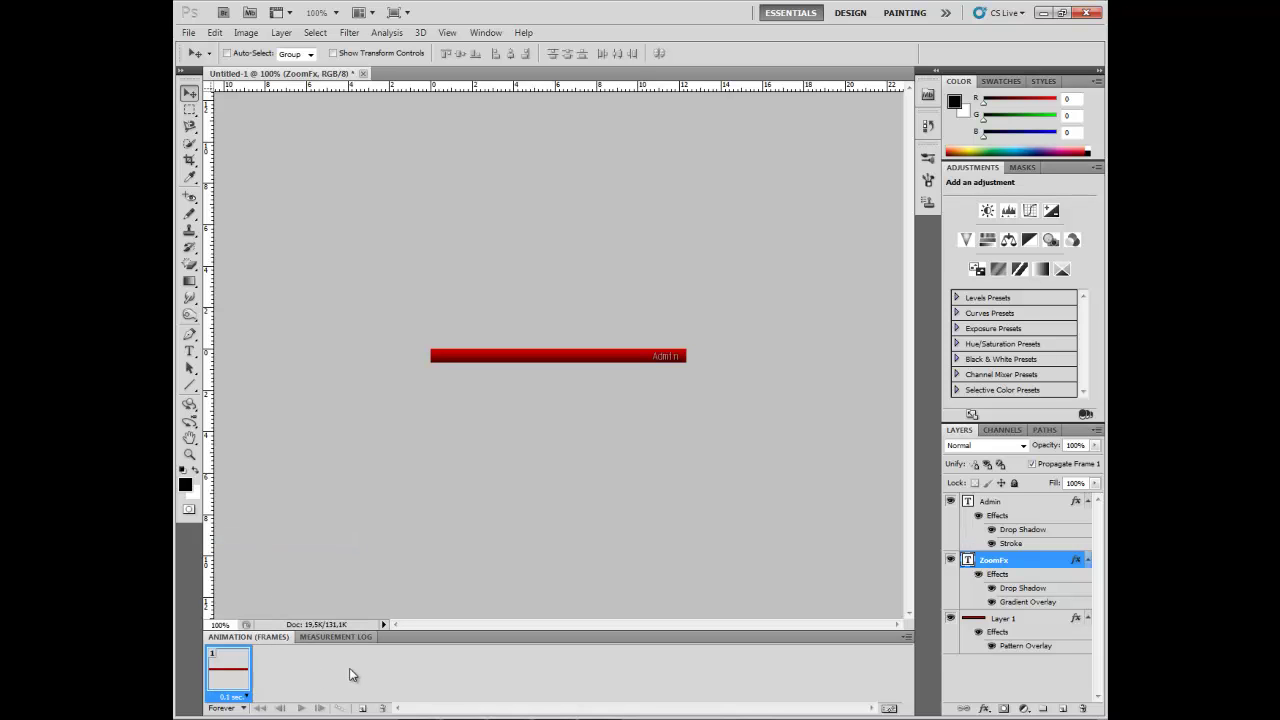
Add animation frames 2 to 7, moving the ZoomFx text slightly further down into the bar in each frame
left_click(362, 708)
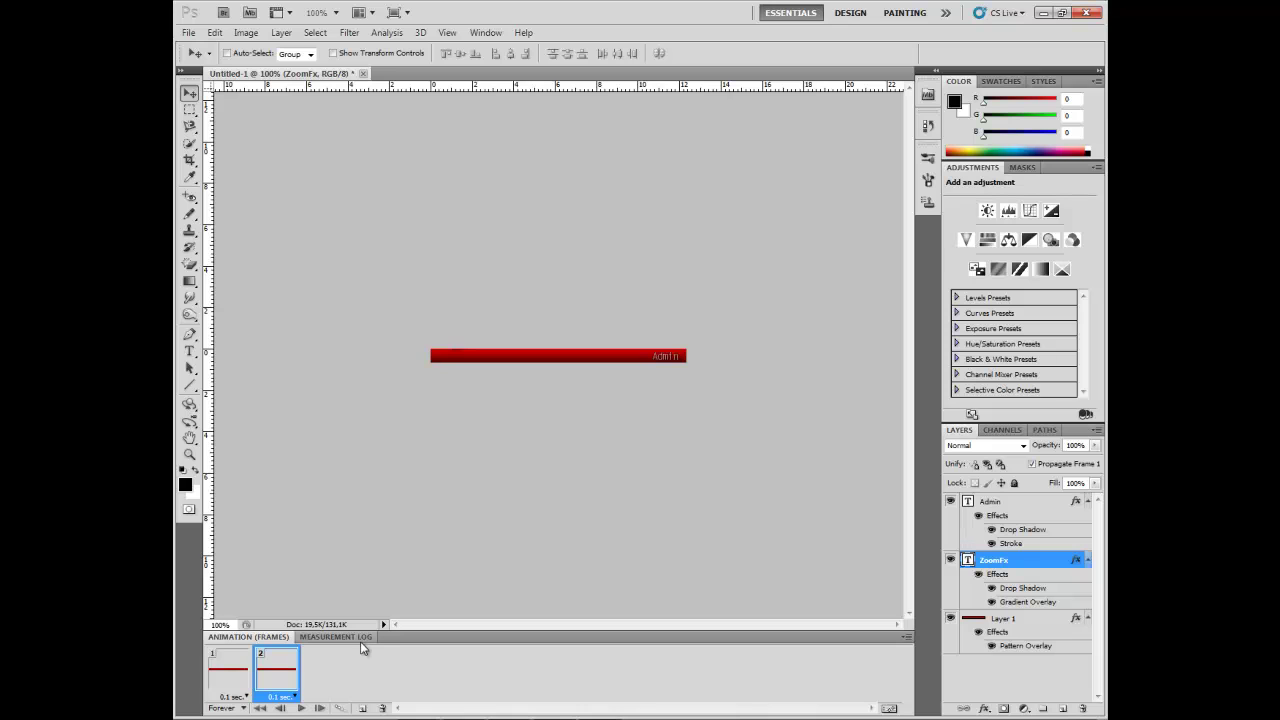
left_click(361, 708)
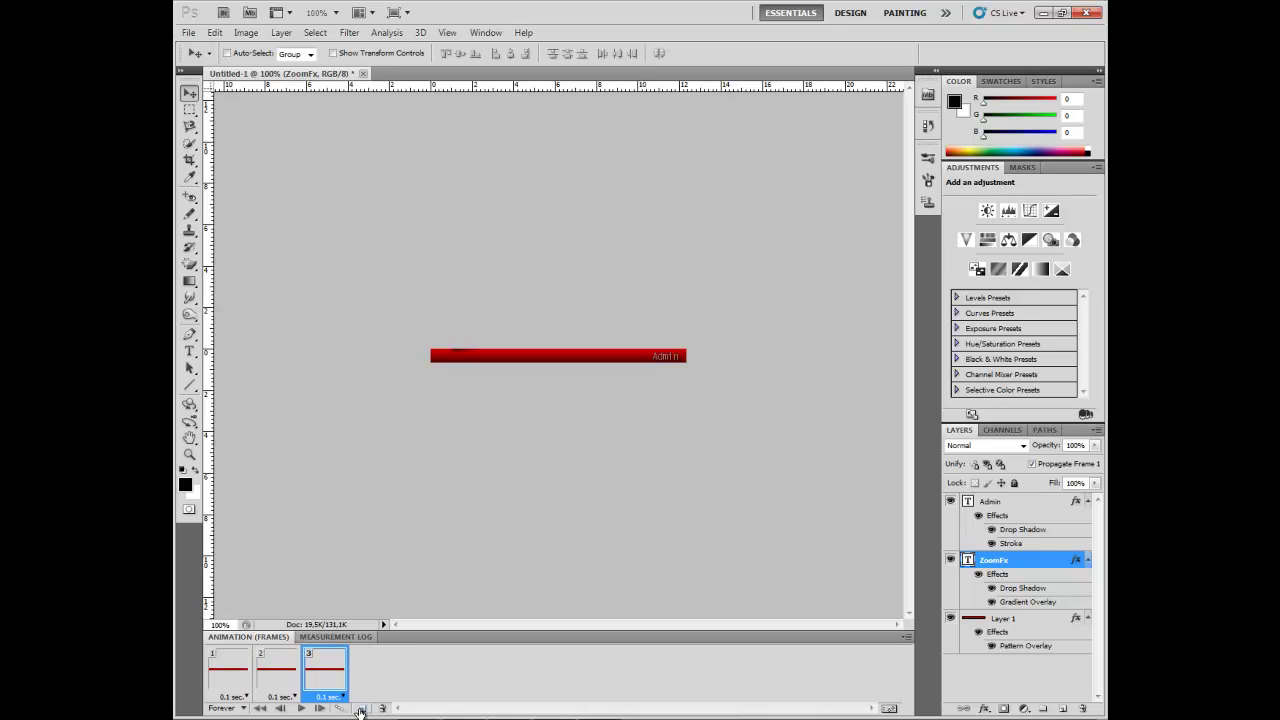
left_click(361, 708)
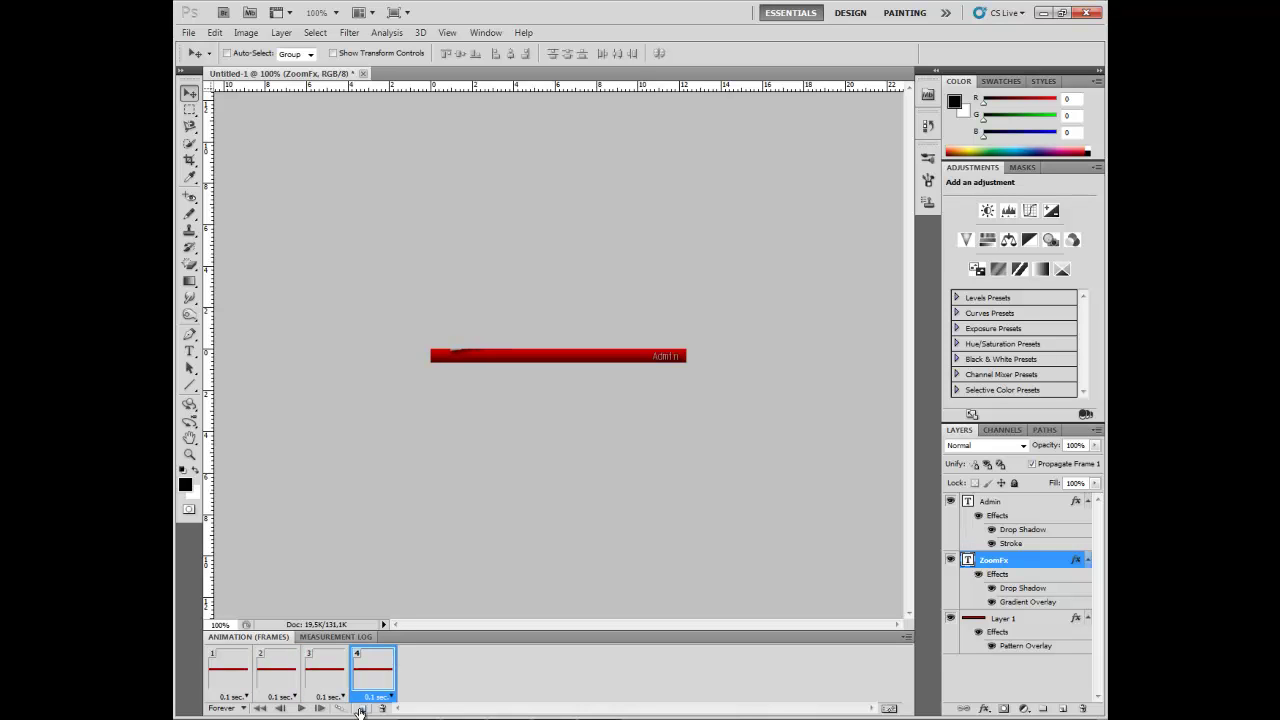
left_click(361, 708)
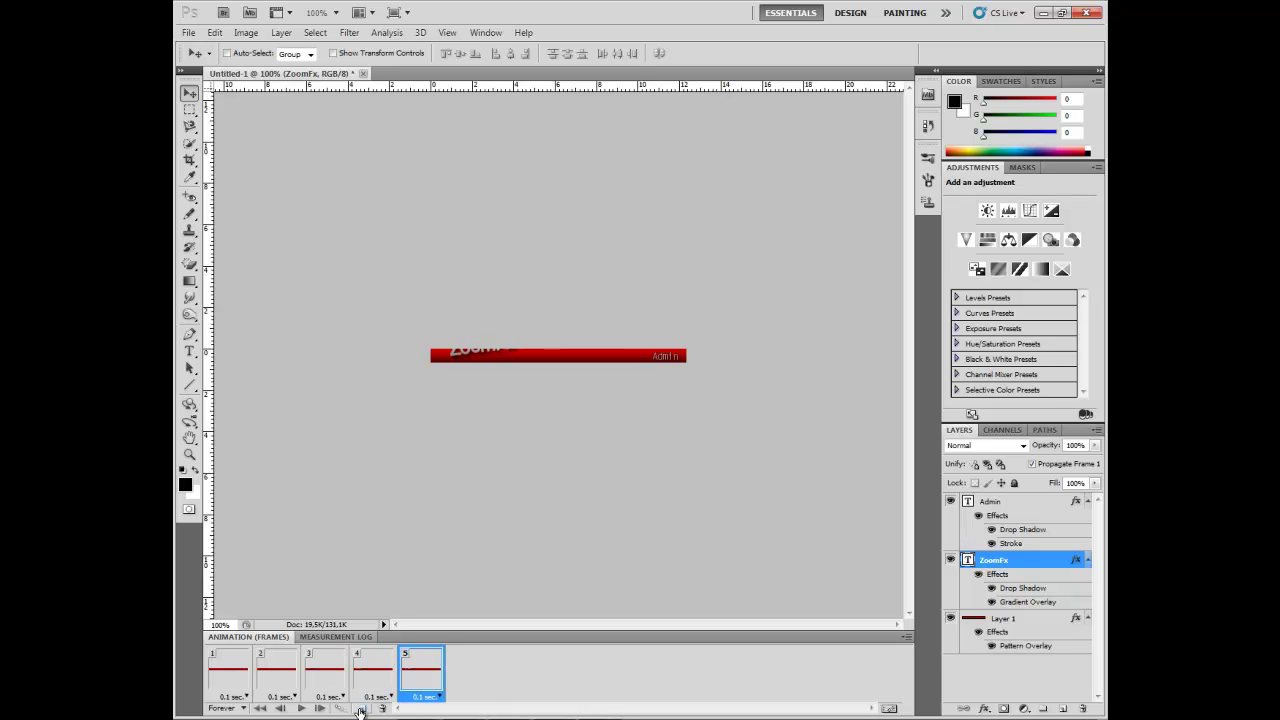
left_click(361, 708)
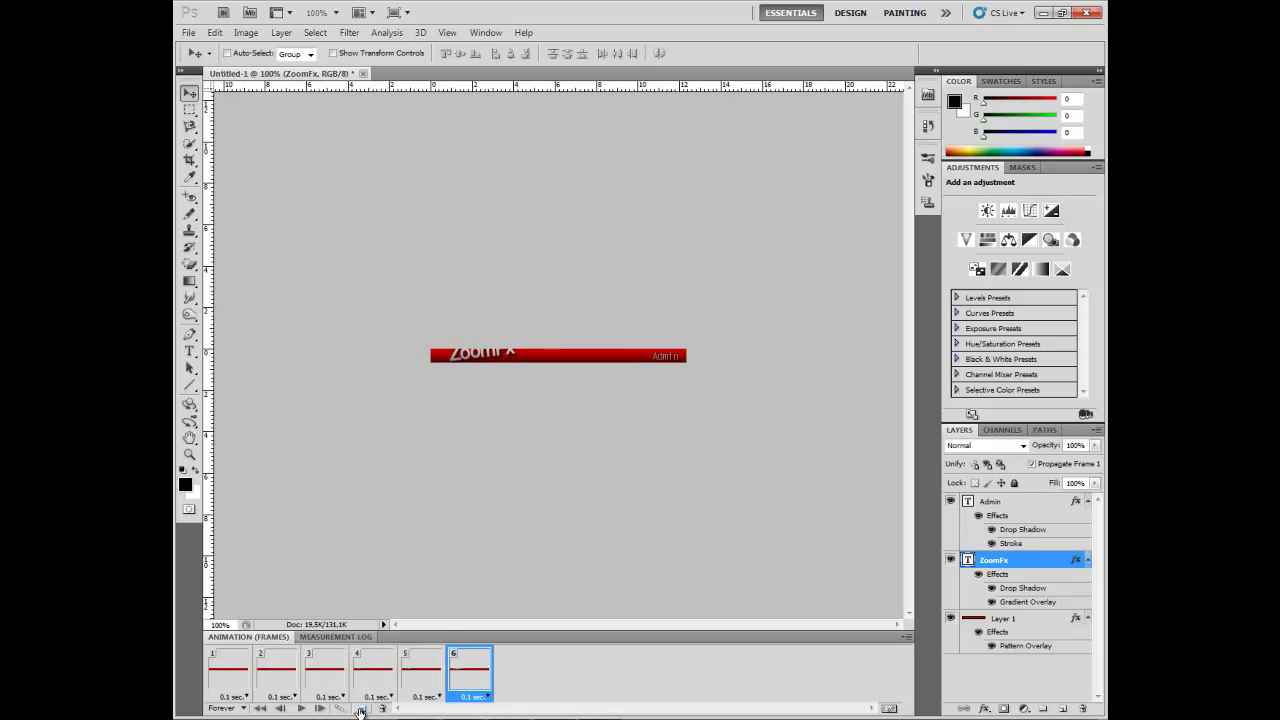
left_click(361, 708)
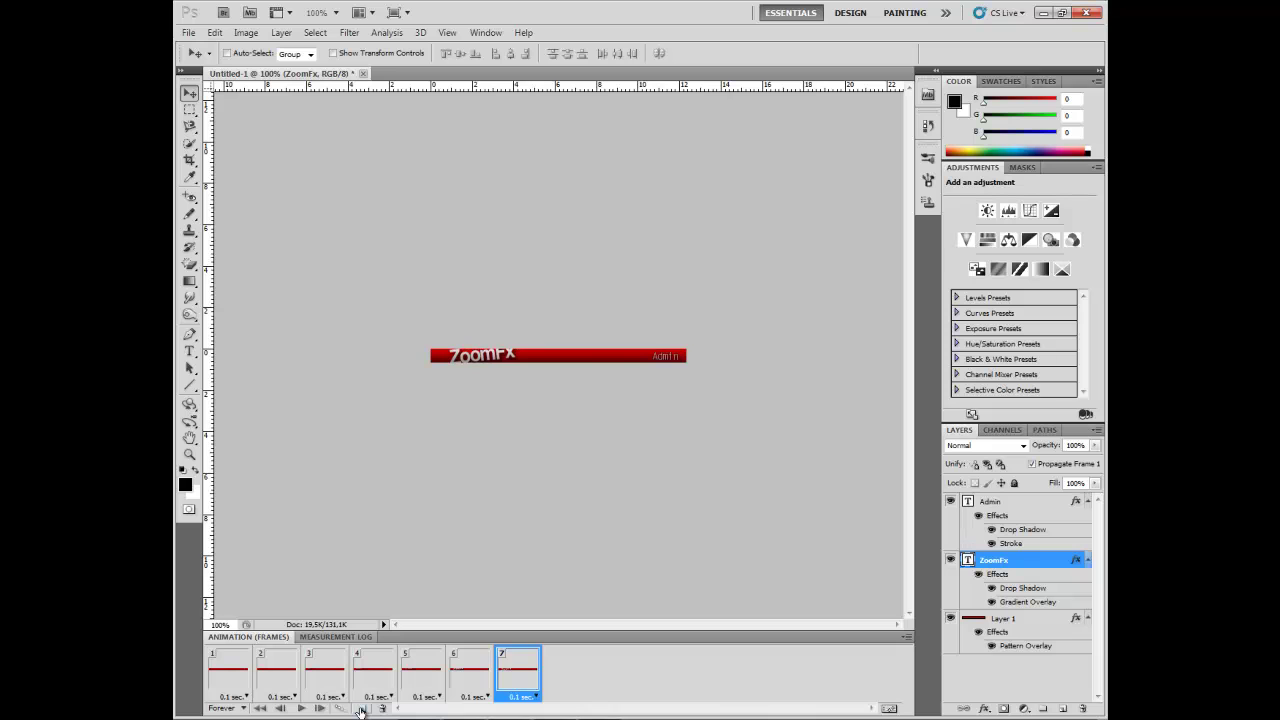
Add frames 8 to 10, lowering the ZoomFx text in small steps until its lower part passes the bar's bottom edge
left_click(361, 708)
left_click(361, 708)
key("Down")
key("Down")
key("Down")
key("Down")
key("Down")
left_click(361, 708)
key("Down")
key("Down")
key("Down")
key("Down")
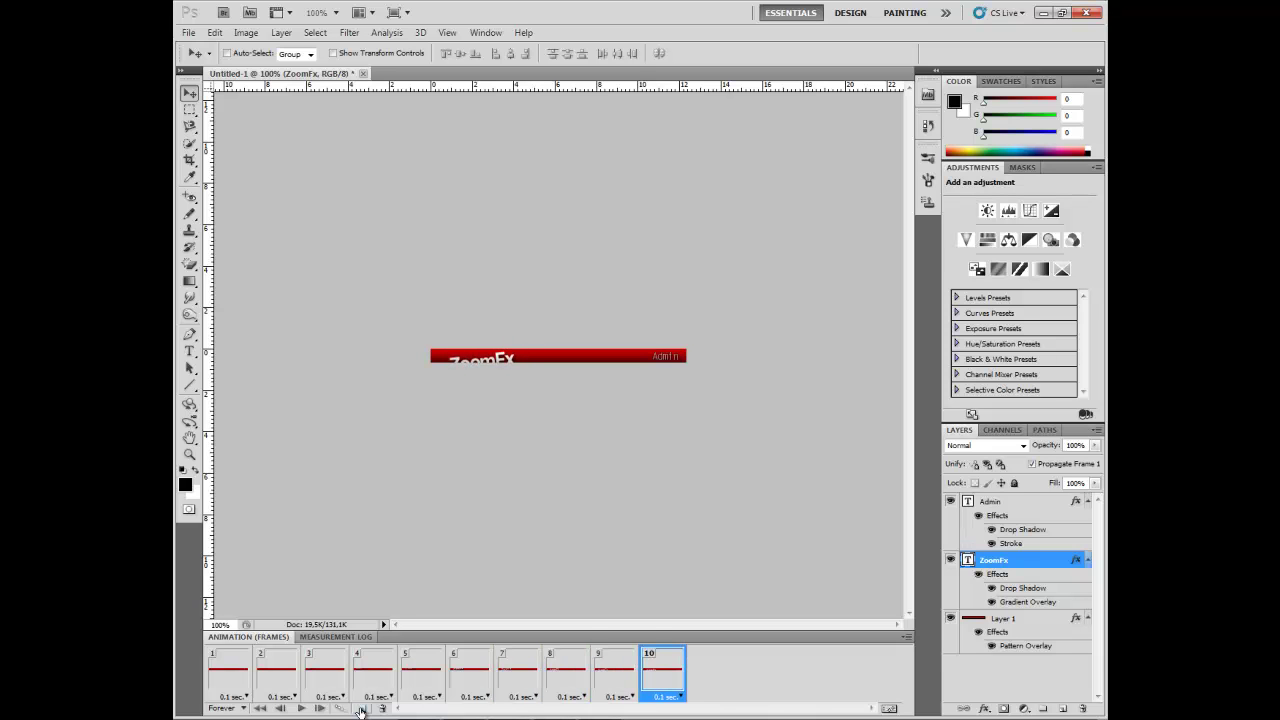
Add frames 11 to 14, moving the ZoomFx text further down until it is completely below the bar
left_click(361, 708)
key("Down")
key("Down")
key("Down")
key("Down")
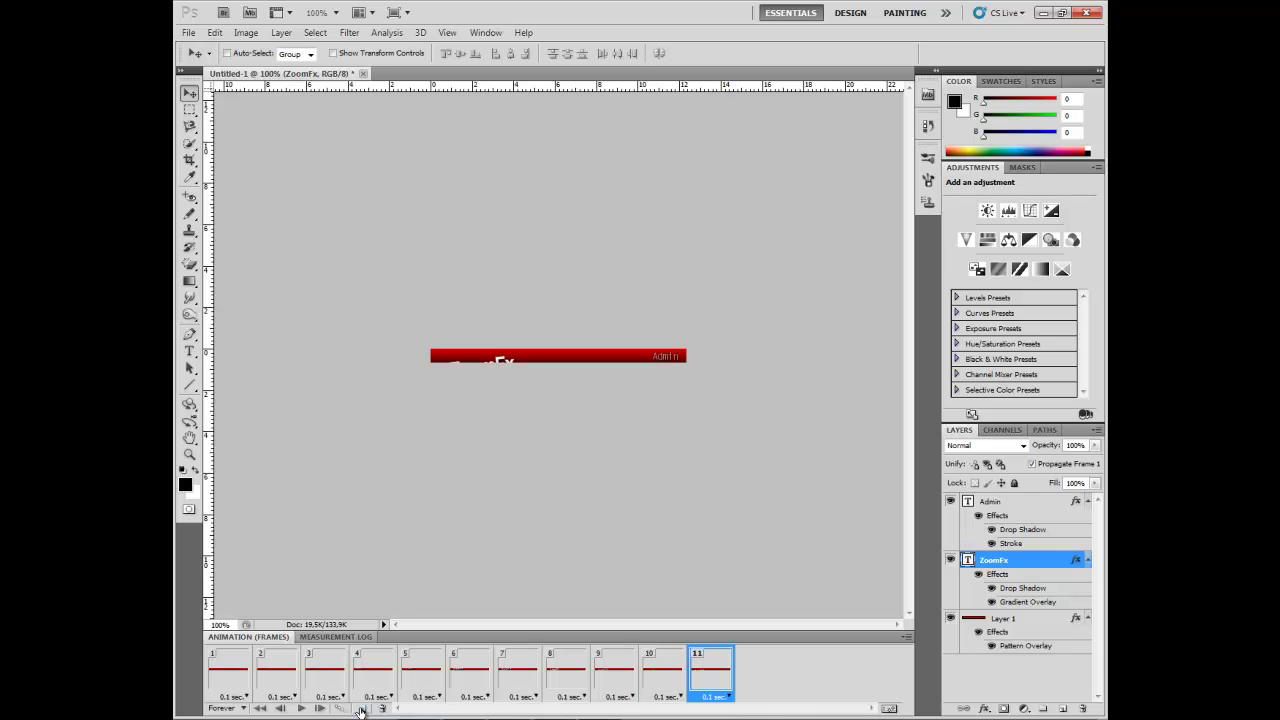
left_click(361, 708)
key("Down")
key("Down")
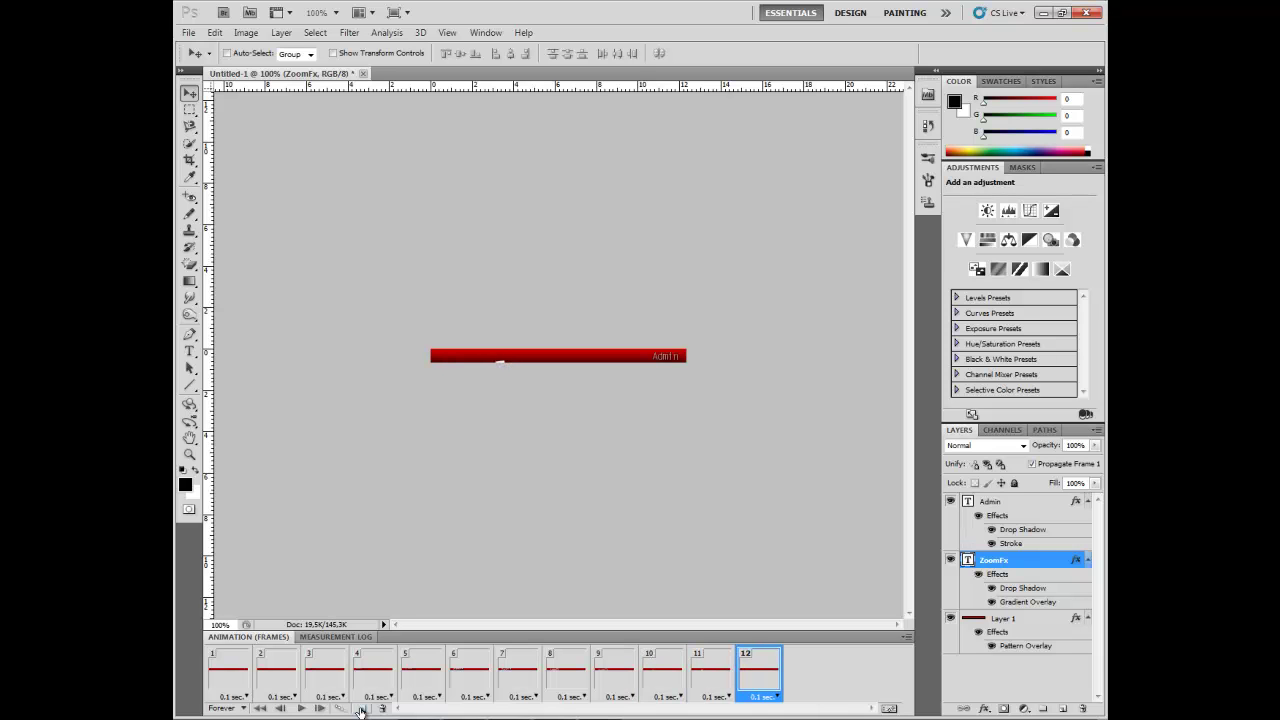
left_click(361, 708)
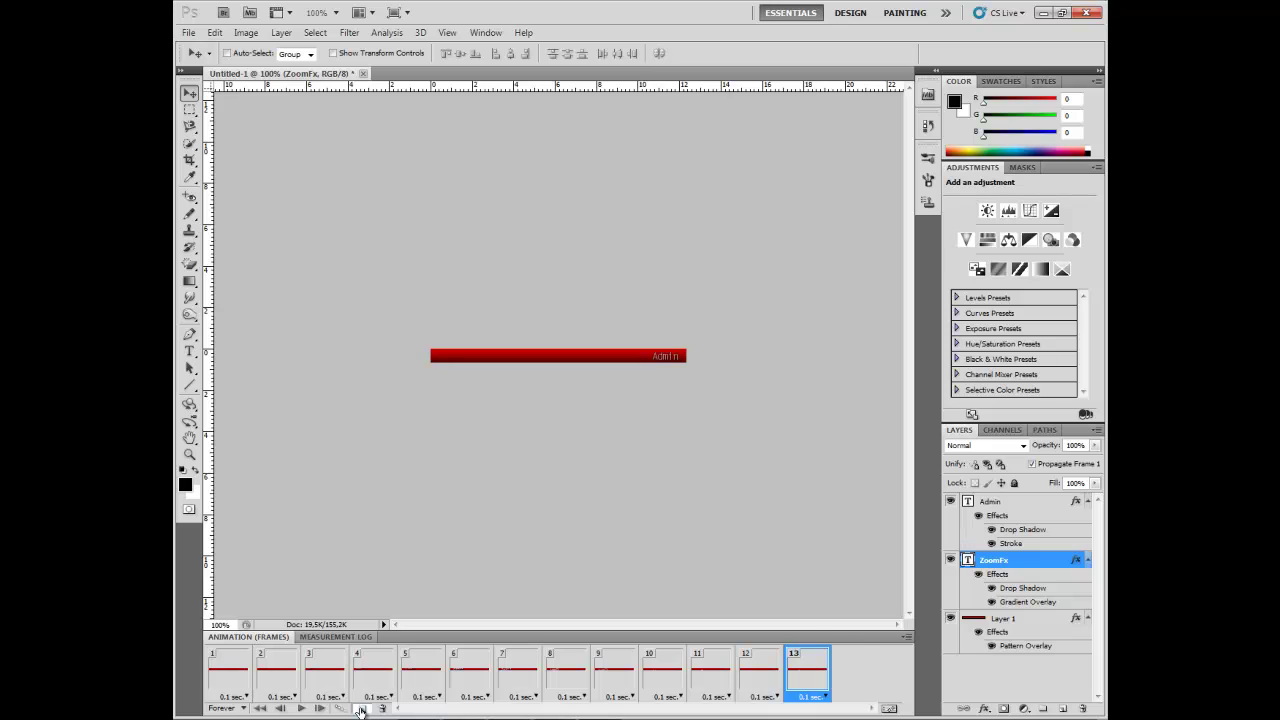
left_click(361, 708)
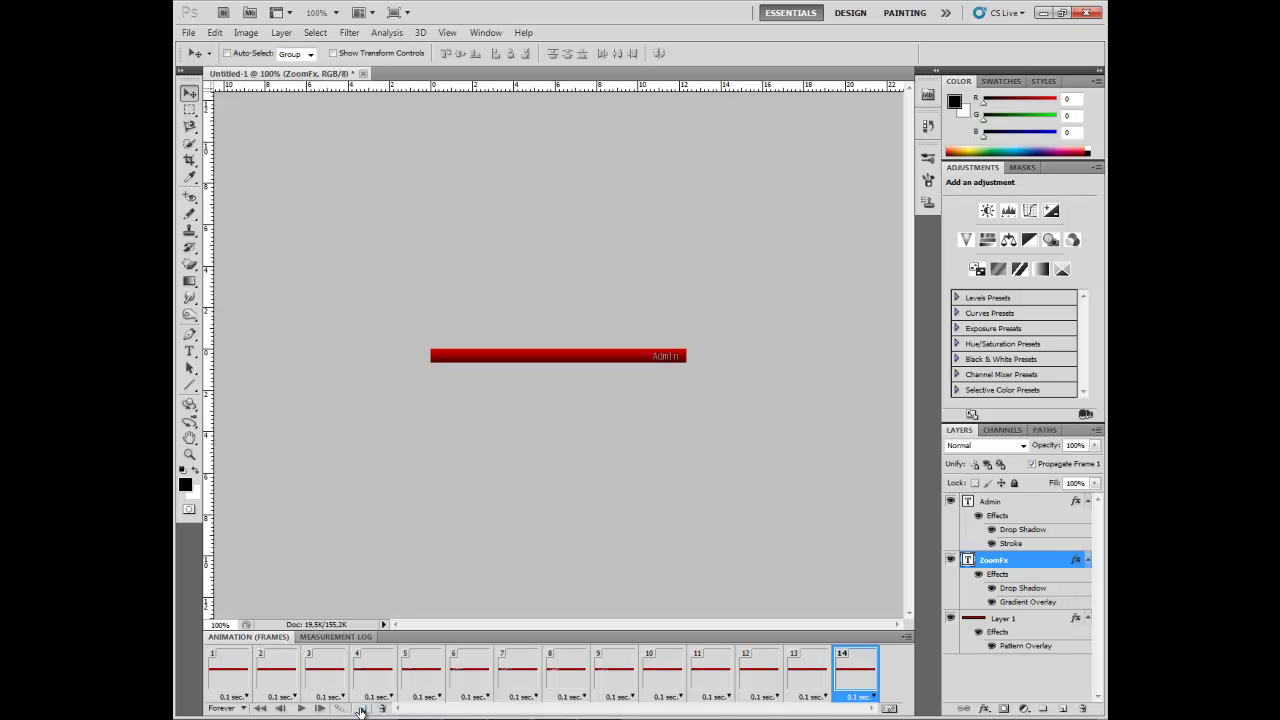
Continue from frame 14 with new frames 15 to 18, raising the ZoomFx text gradually back into the bar from below
left_click(794, 684)
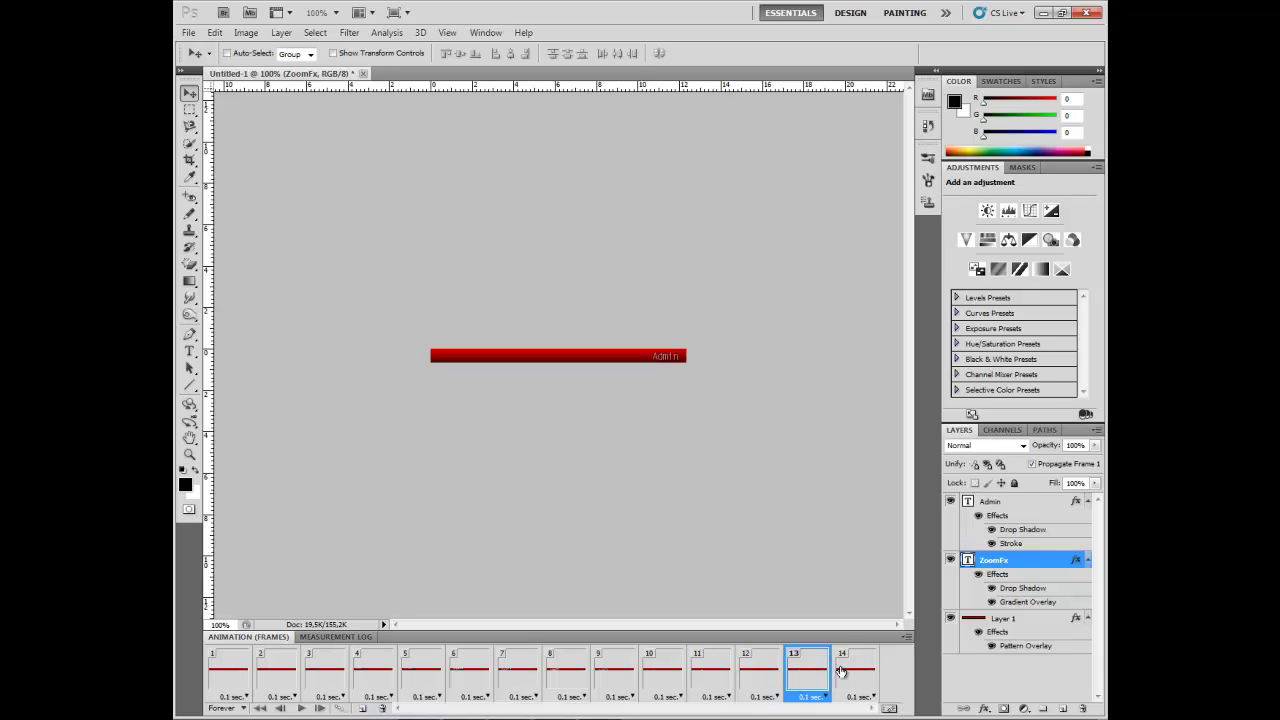
left_click(840, 671)
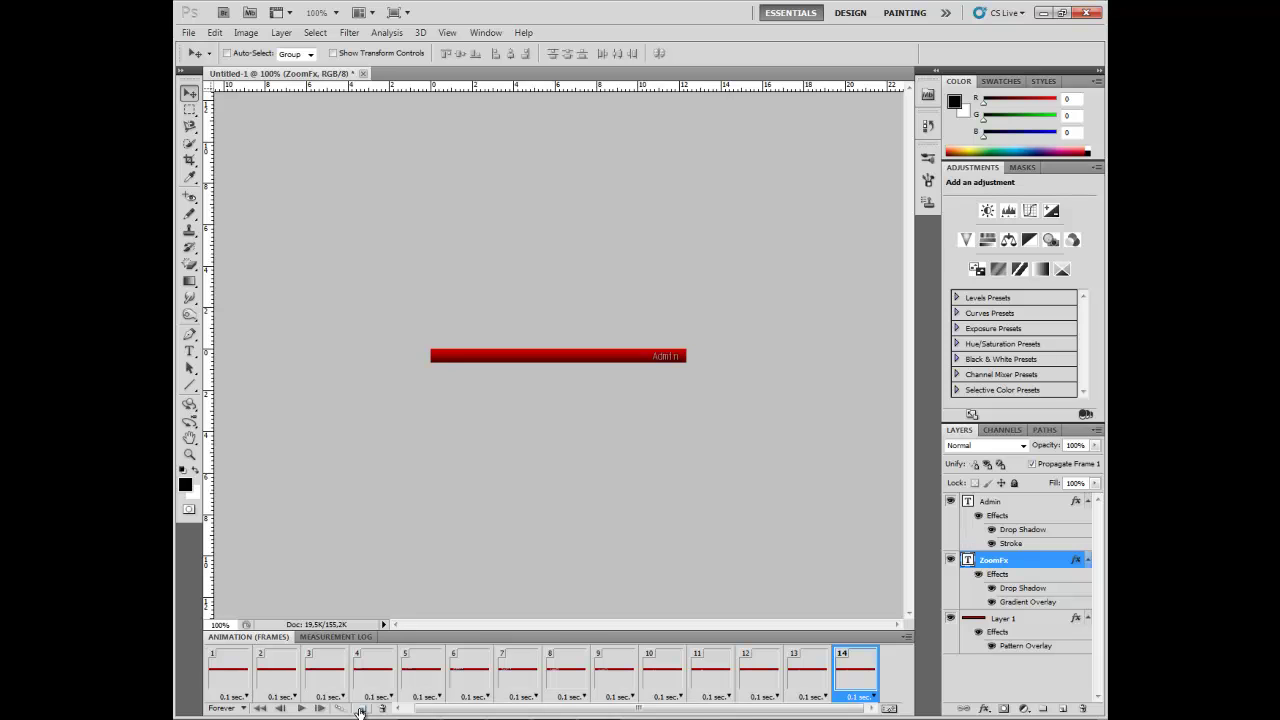
left_click(360, 709)
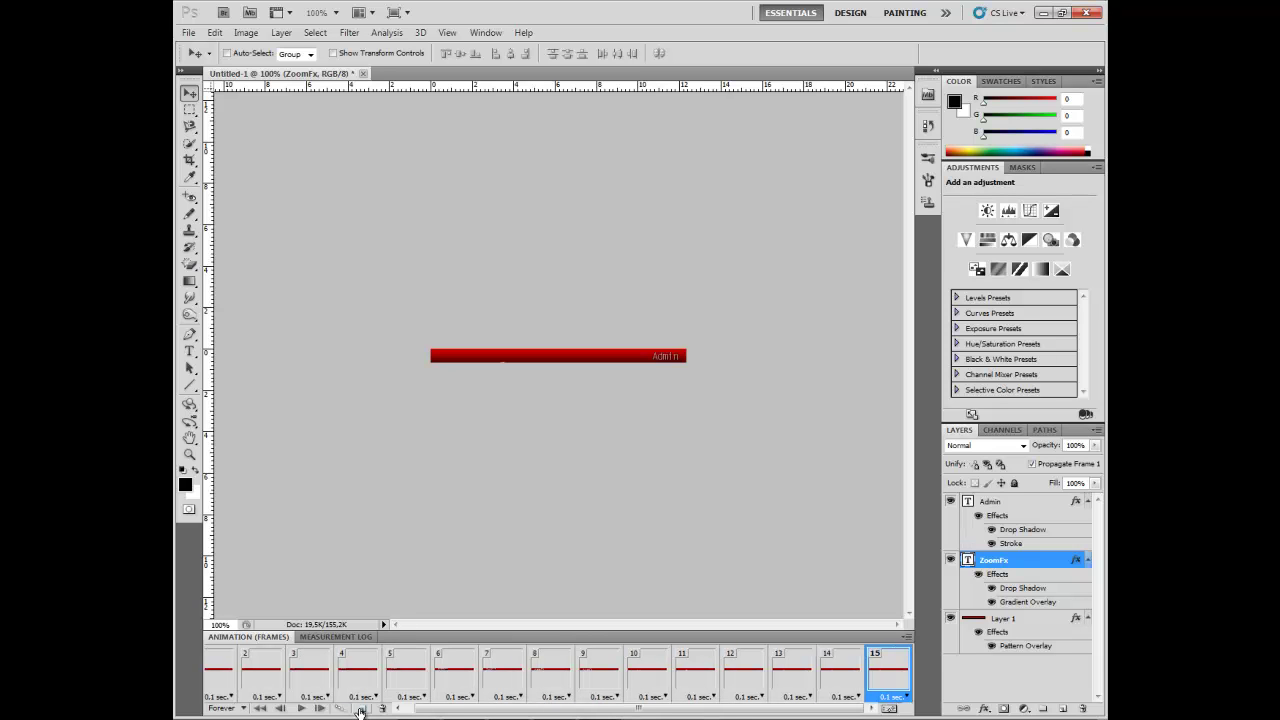
left_click(360, 709)
left_click(360, 709)
key("shift+Left")
key("shift+Left")
left_click(360, 709)
key("Up")
key("Up")
key("Up")
Add frames 19 to 21, nudging the ZoomFx text upward in each until its top passes the bar's upper edge
left_click(360, 709)
key("Up")
key("Up")
key("Up")
left_click(360, 709)
key("Up")
key("Up")
key("Up")
left_click(360, 709)
key("Up")
key("Up")
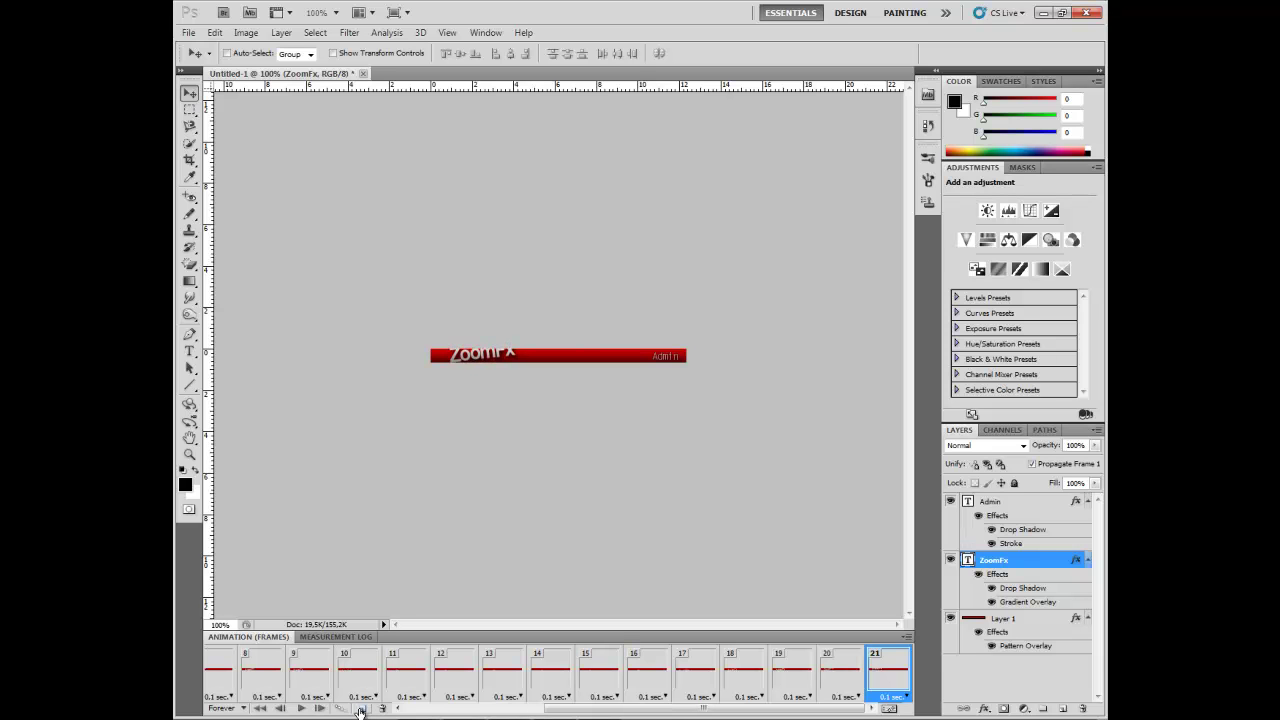
Add frames 22 to 27, moving the ZoomFx text further up in small steps until it is completely above the bar
left_click(360, 709)
key("Up")
key("Up")
key("Up")
key("Up")
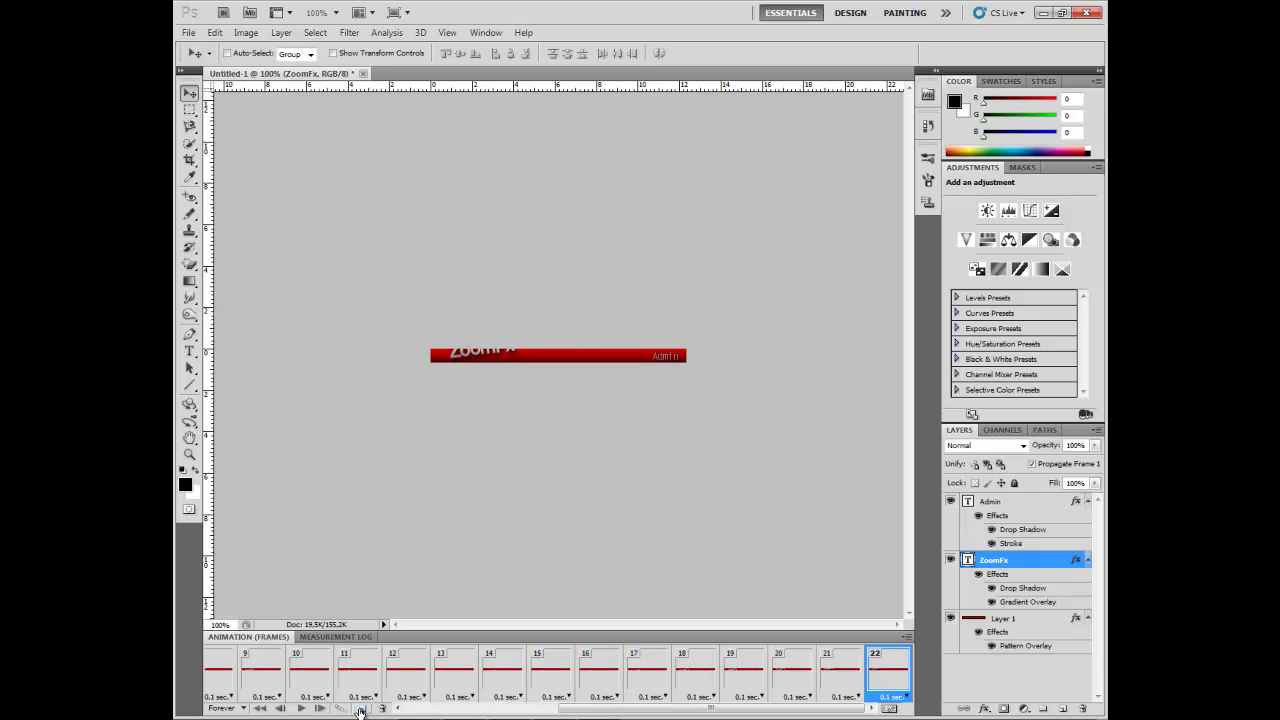
left_click(360, 709)
key("Up")
key("Up")
key("Up")
key("Up")
left_click(360, 709)
key("Up")
key("Up")
left_click(360, 709)
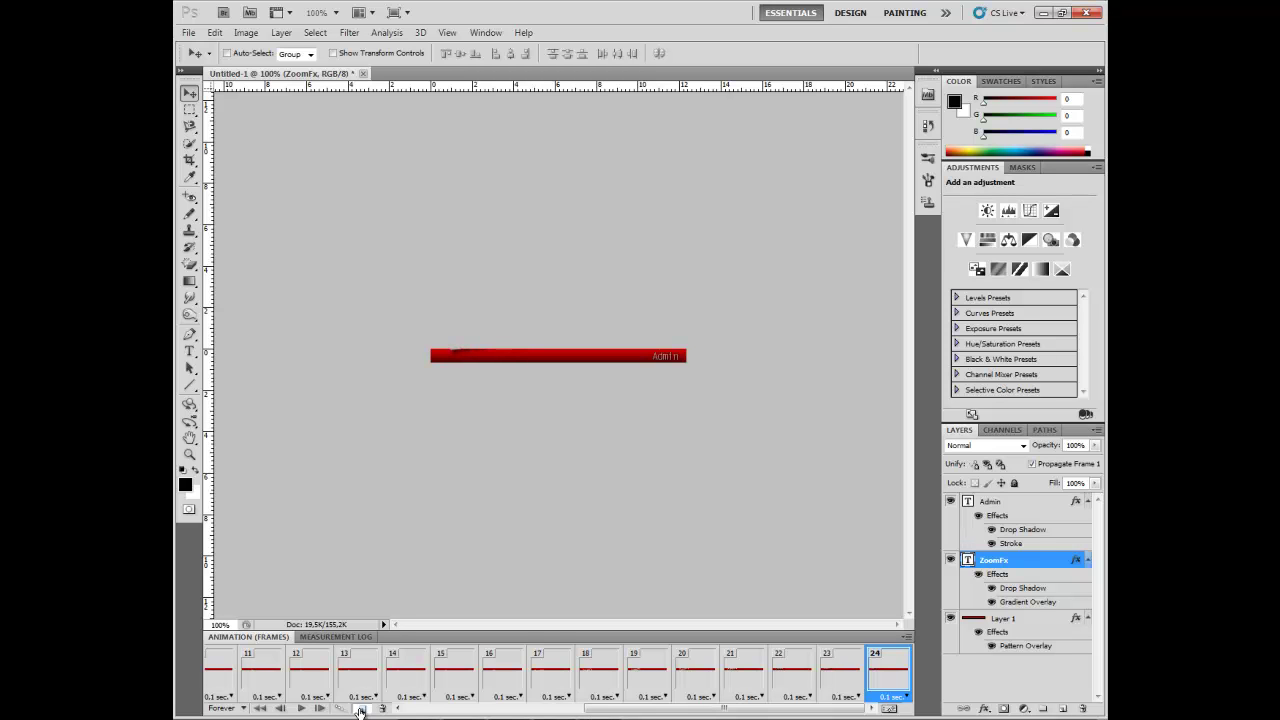
left_click(360, 709)
left_click(360, 709)
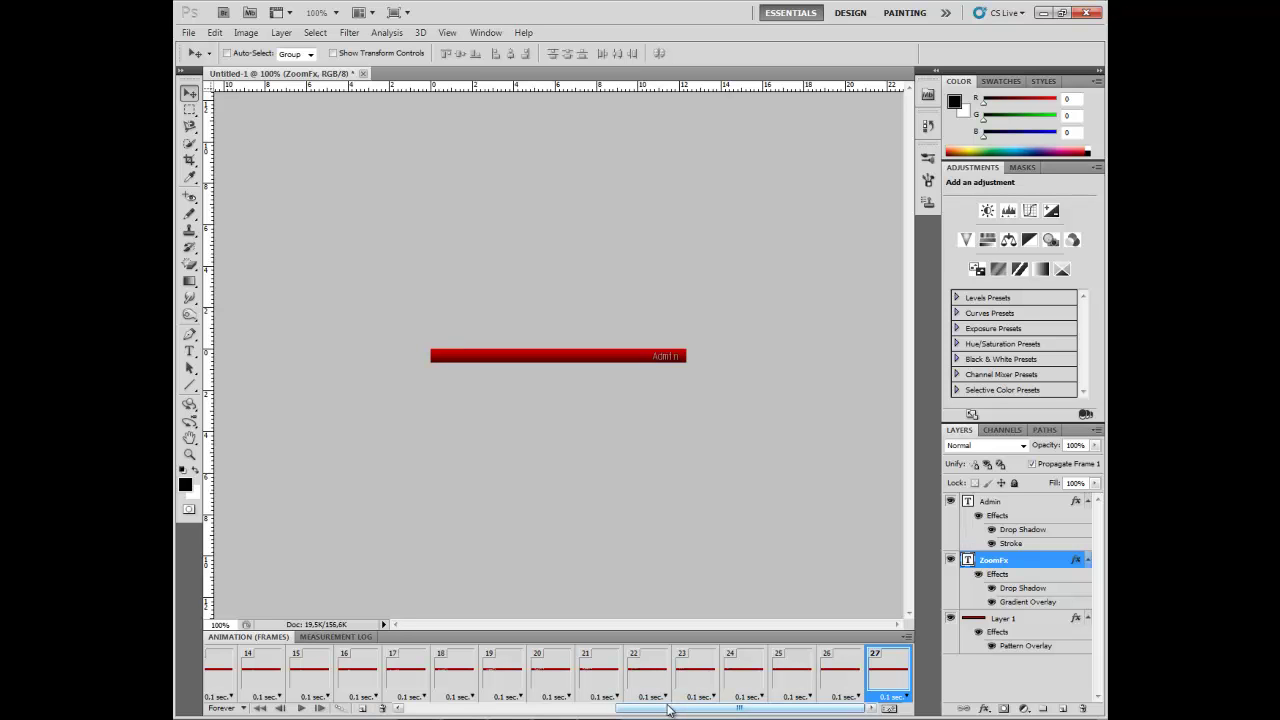
Play the animation from frame 1 to check the ZoomFx text's movement, and stop the playback
left_click_drag(668, 709, 376, 707)
left_click(232, 676)
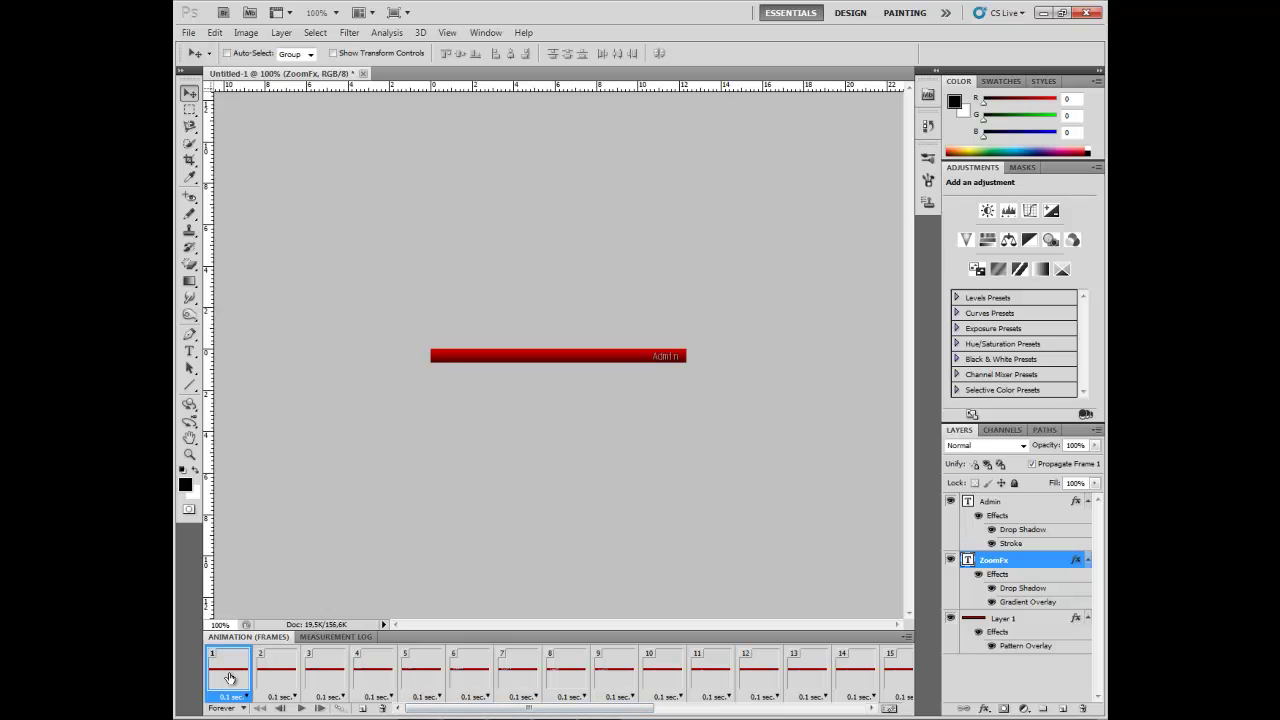
left_click(300, 708)
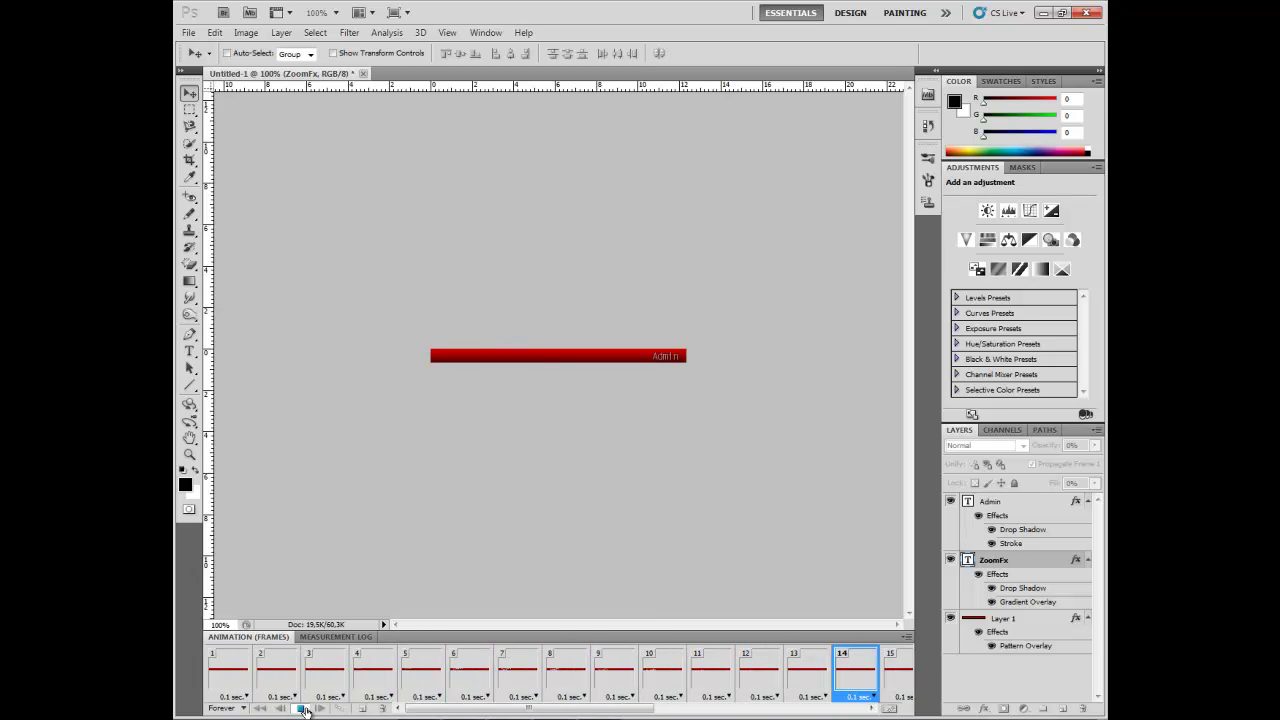
key("space")
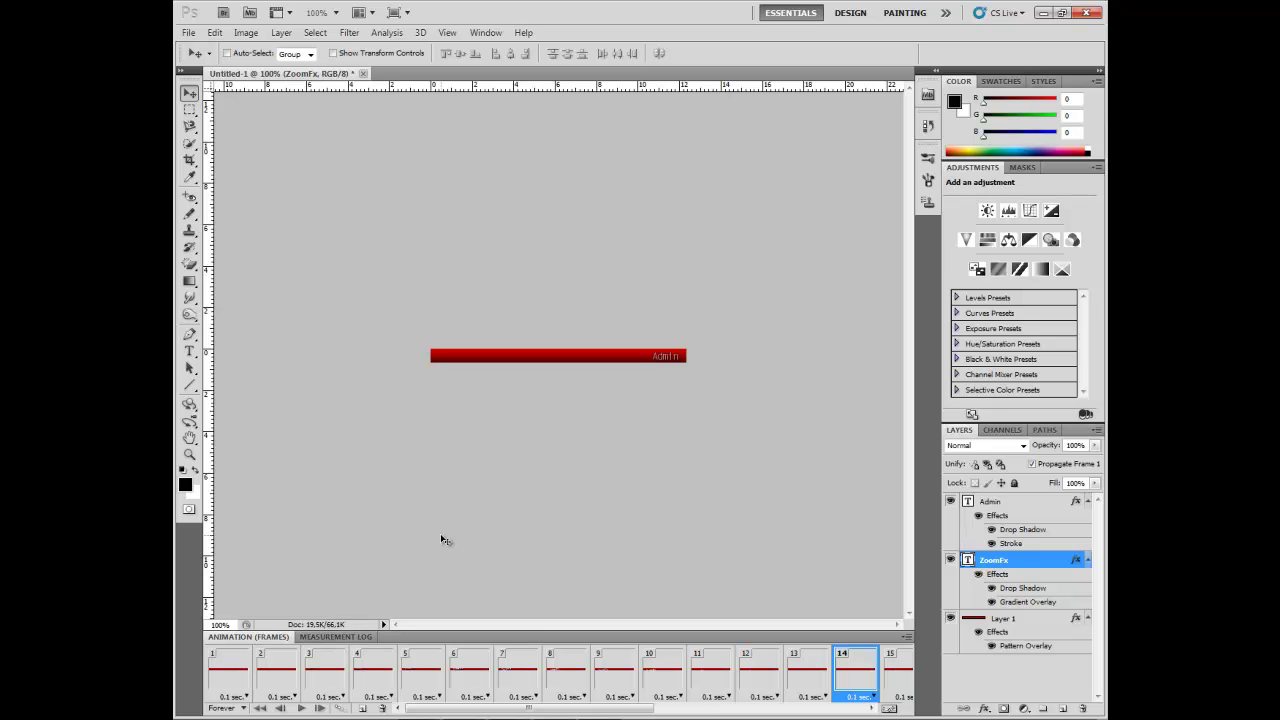
left_click(190, 33)
left_click(193, 38)
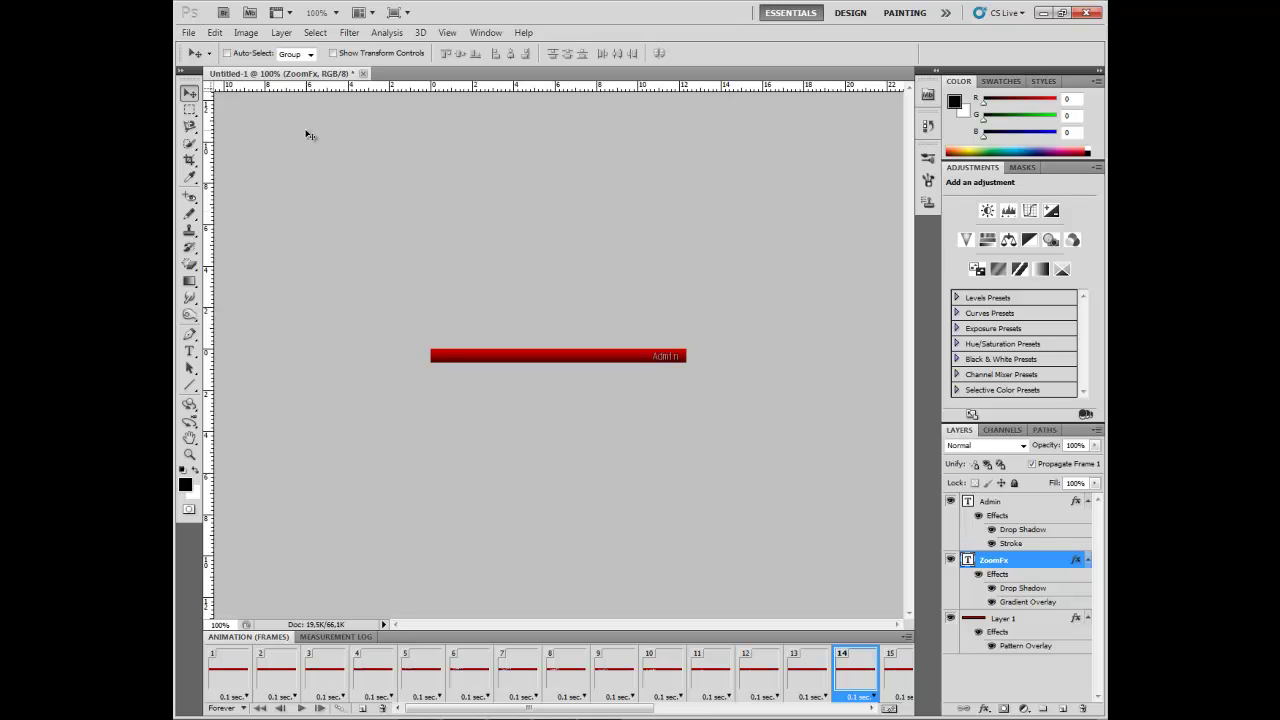